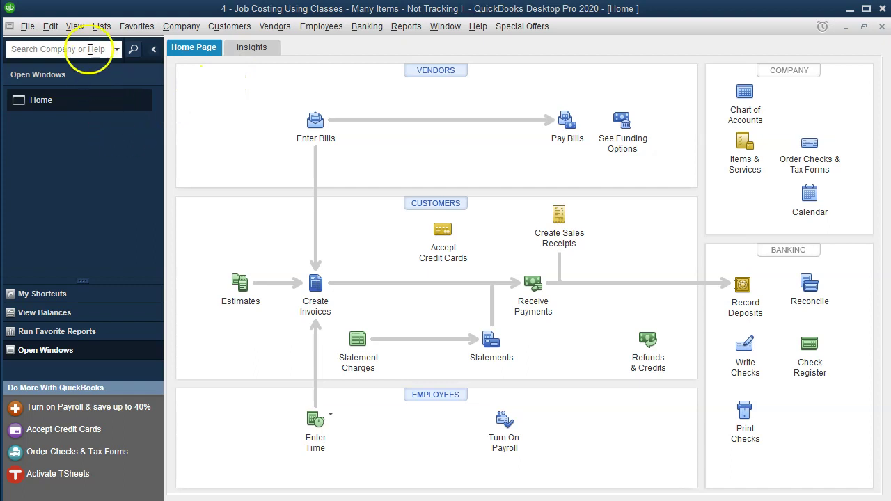
Display the list of open windows beside the home page.
left_click(75, 25)
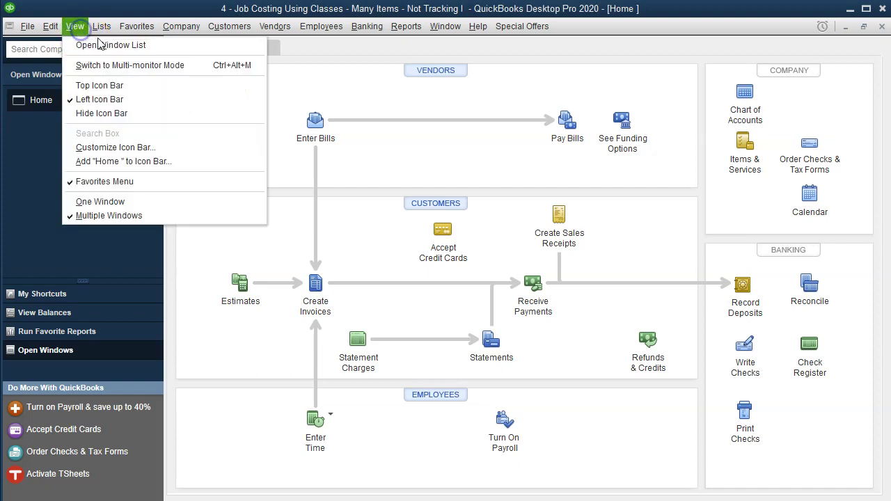
left_click(147, 45)
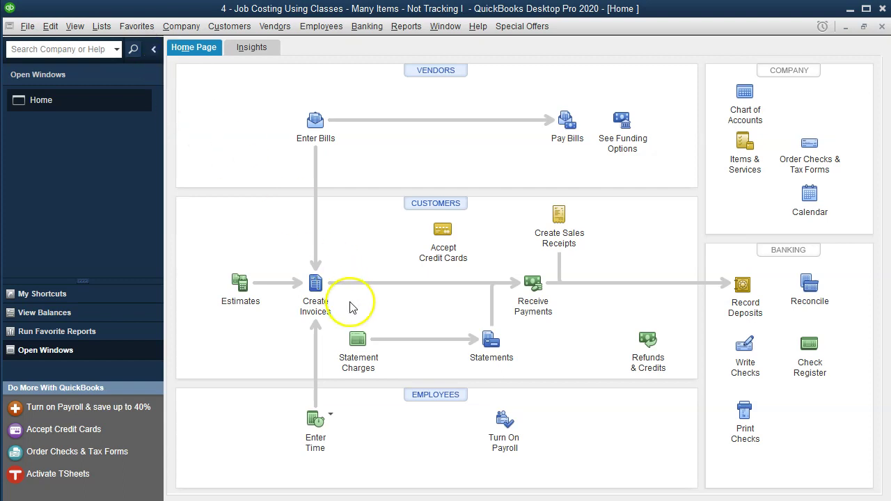
Switch to the job costing workbook in Excel and open the 1.12 worksheet to read its transactions and journal entries.
left_click(481, 490)
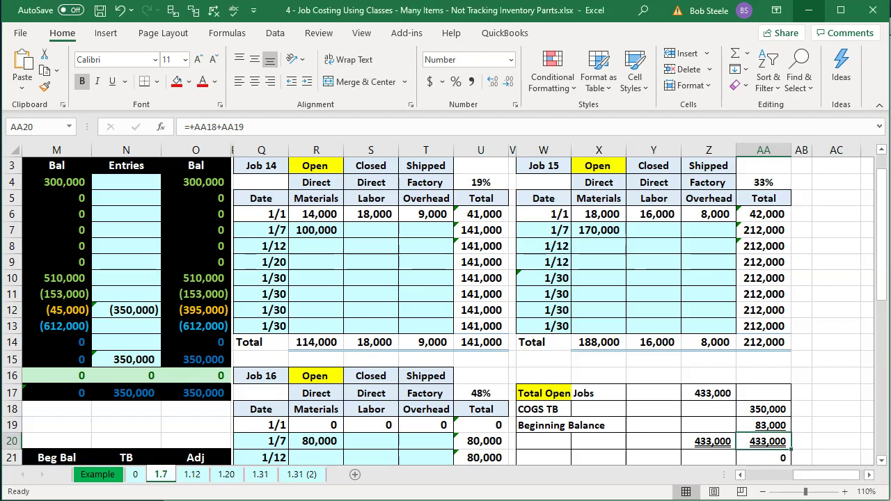
left_click(182, 476)
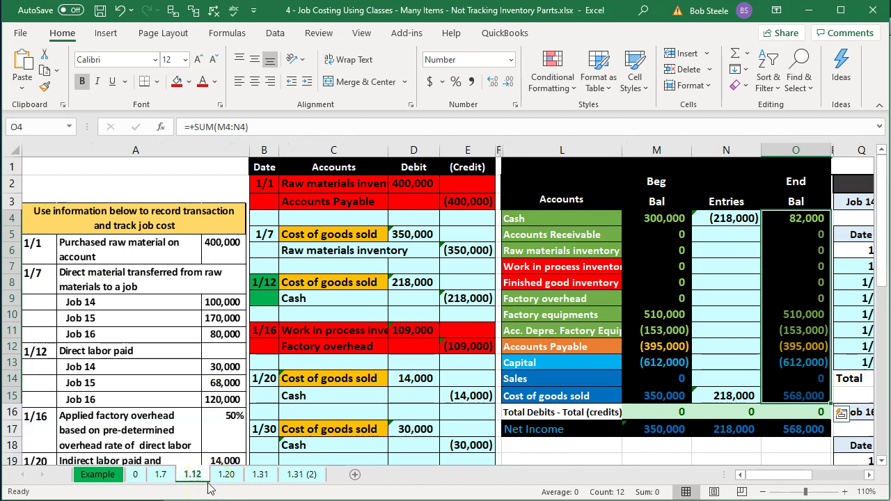
left_click(285, 315)
scroll(282, 319, "down", 1)
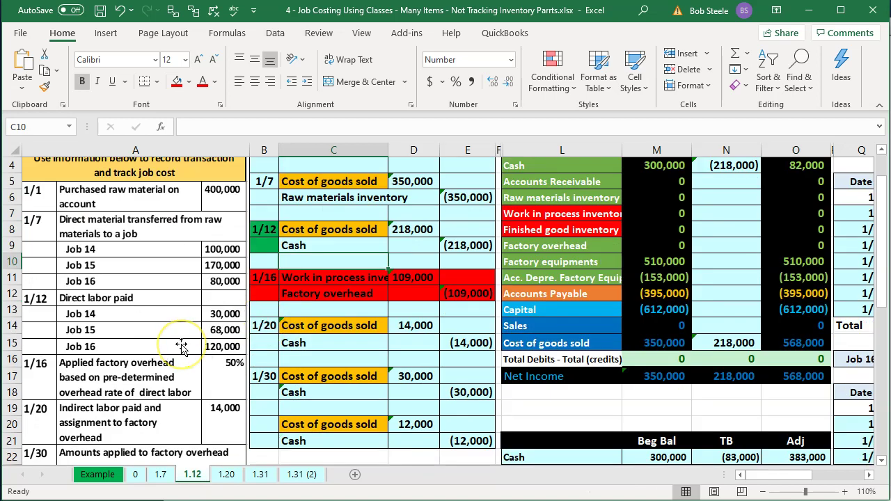
scroll(181, 346, "up", 1)
left_click(289, 344)
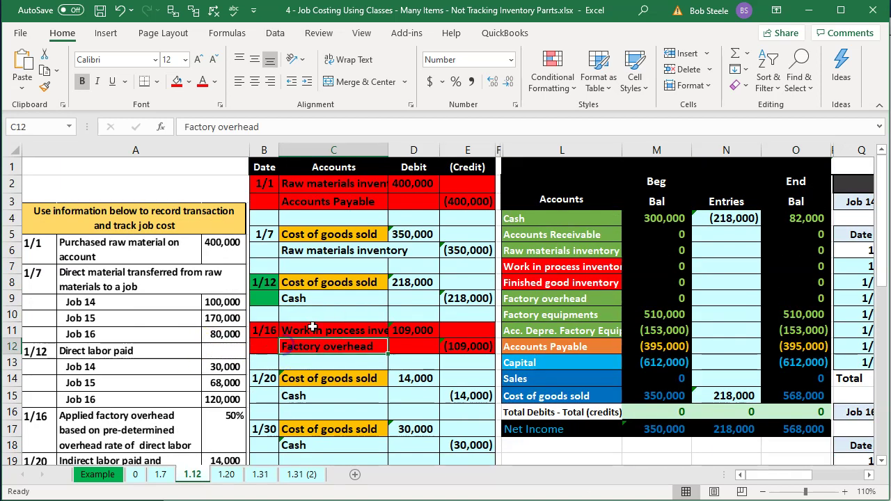
Trace the 1/12 Cost of goods sold debit and Cash credit from the journal entry to the trial balance.
left_click(331, 283)
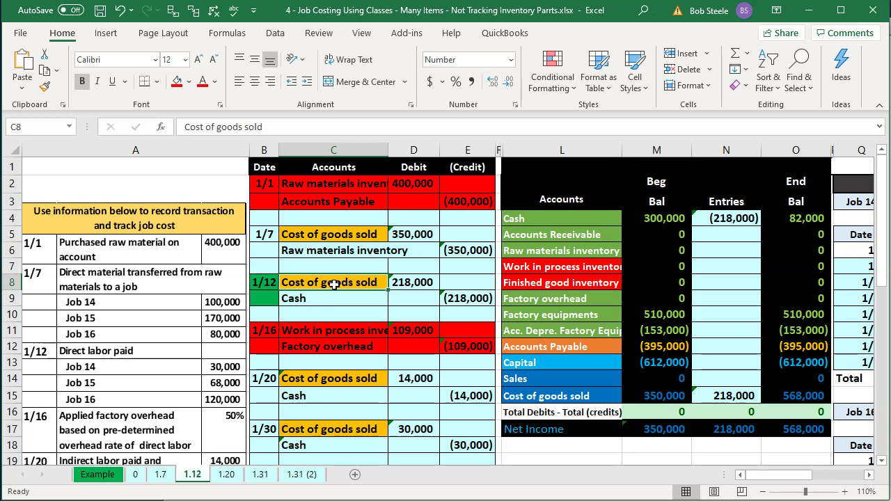
key("Right")
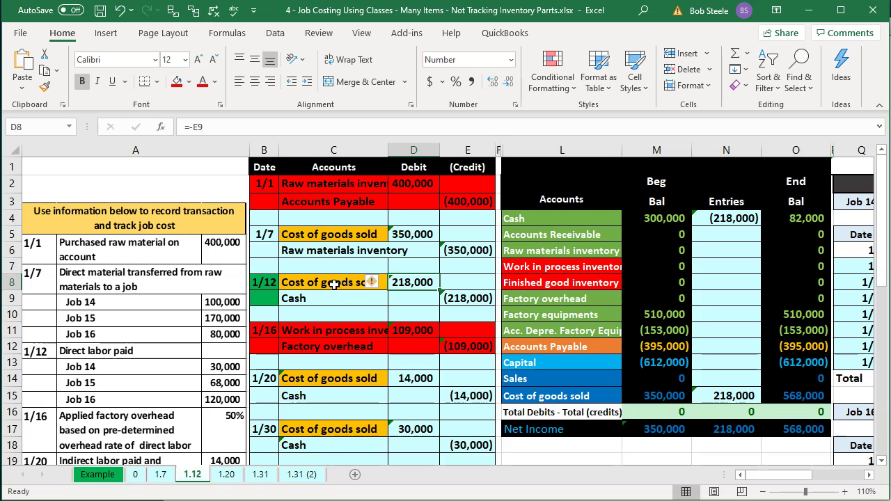
left_click(734, 393)
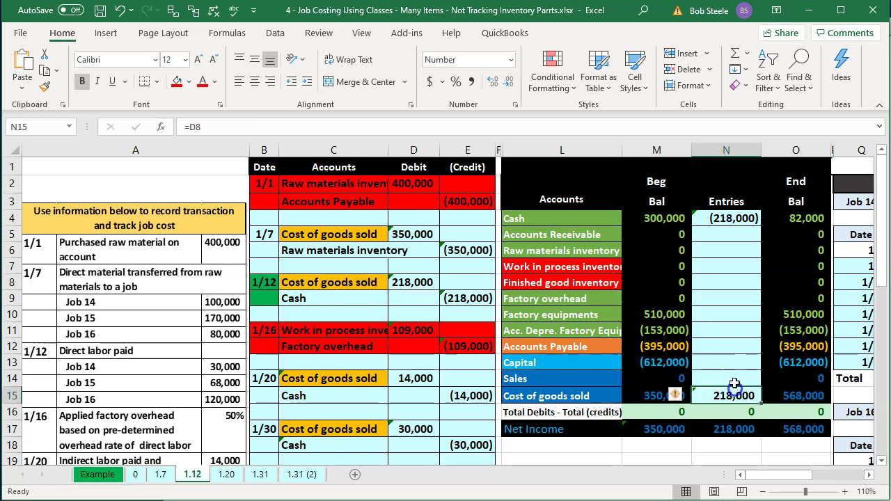
key("Right")
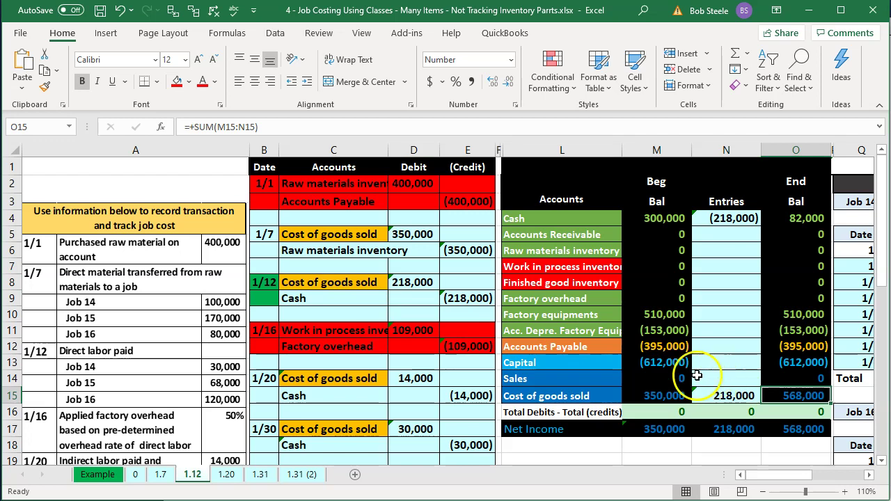
left_click(470, 298)
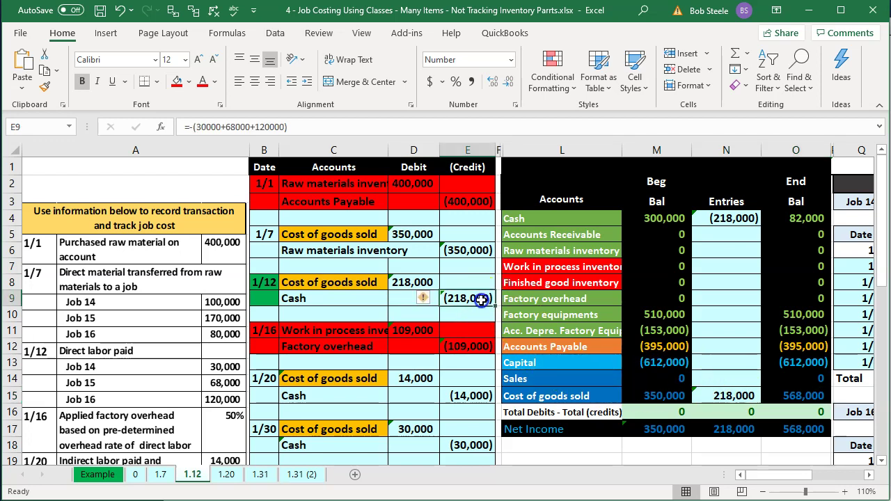
left_click(766, 219)
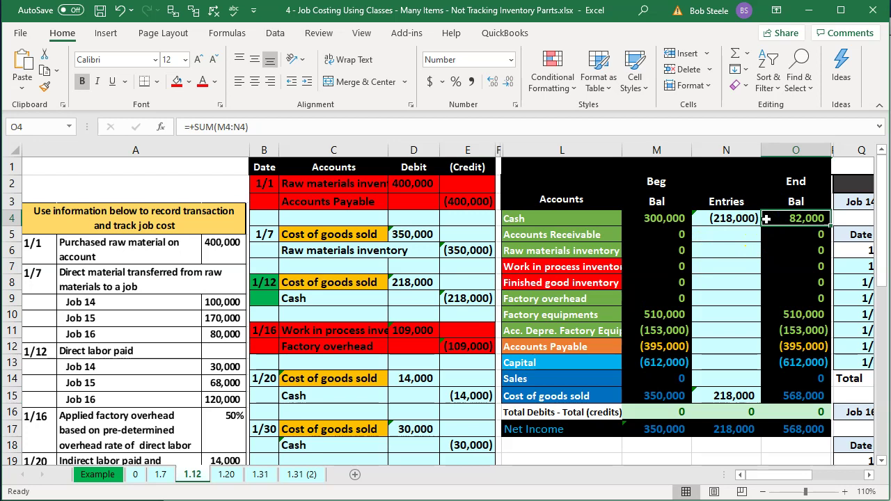
Examine the job cost records and select the 1/12 direct labor amounts of Jobs 14, 15 and 16 together to compare their sum.
key("Right")
key("Right")
key("Right")
key("Right")
key("Right")
key("Right")
key("Right")
key("Right")
key("Right")
key("Right")
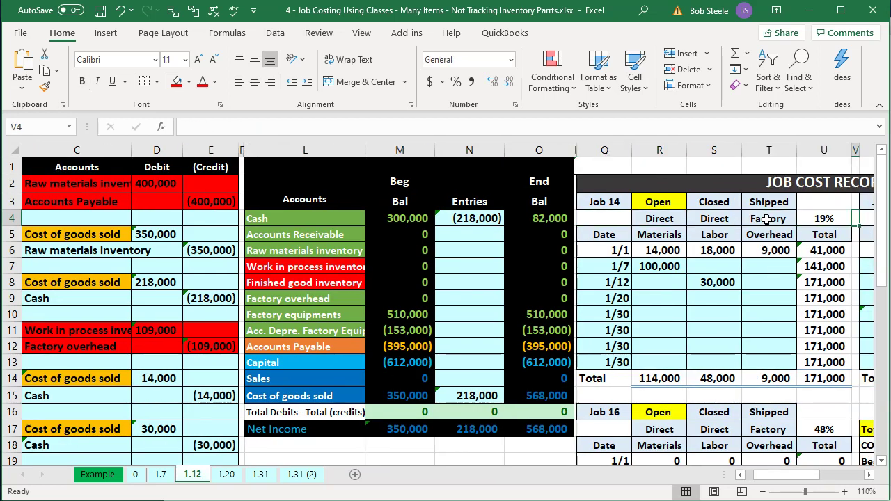
key("Right")
key("Right")
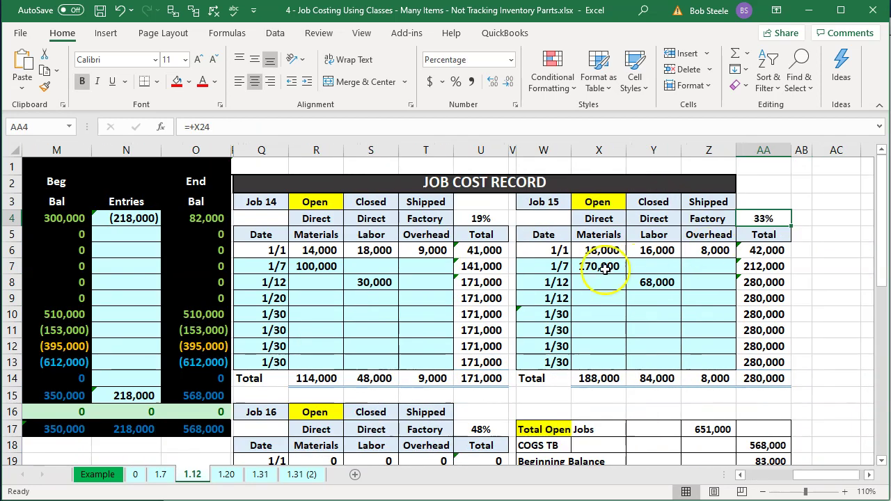
left_click(374, 282)
scroll(428, 285, "down", 1)
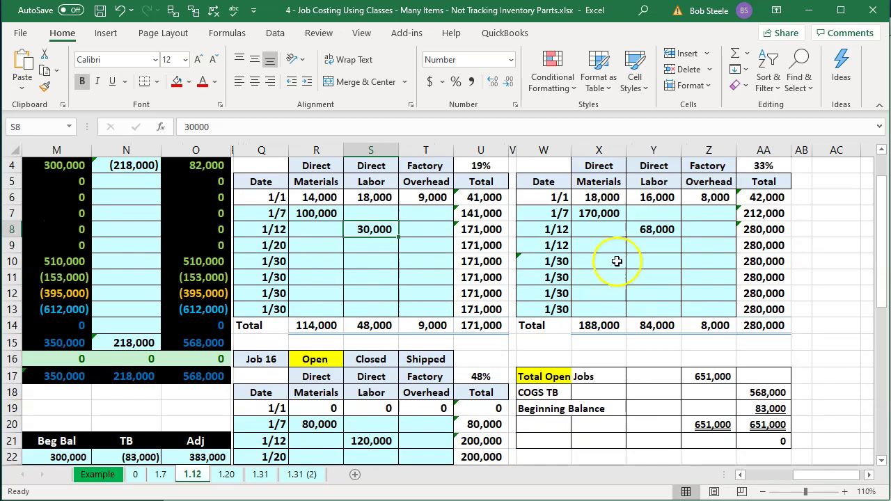
left_click(651, 229)
left_click(378, 441)
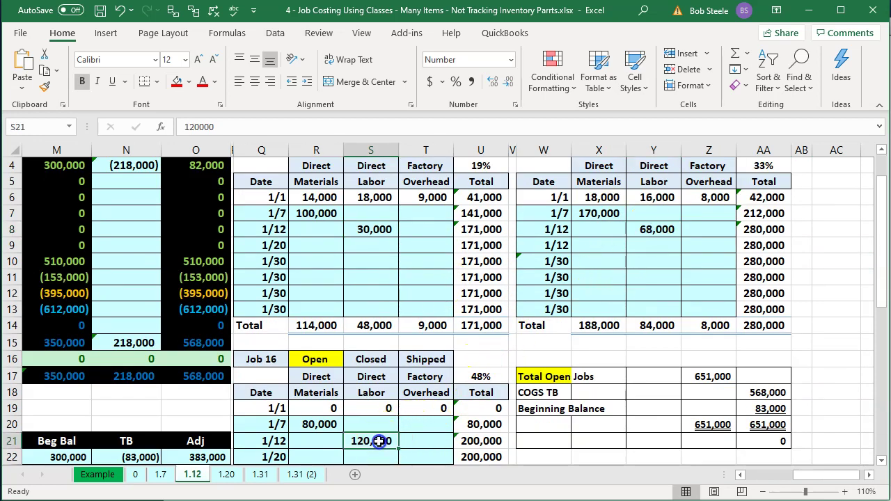
left_click(373, 230, "ctrl")
left_click(658, 229, "ctrl")
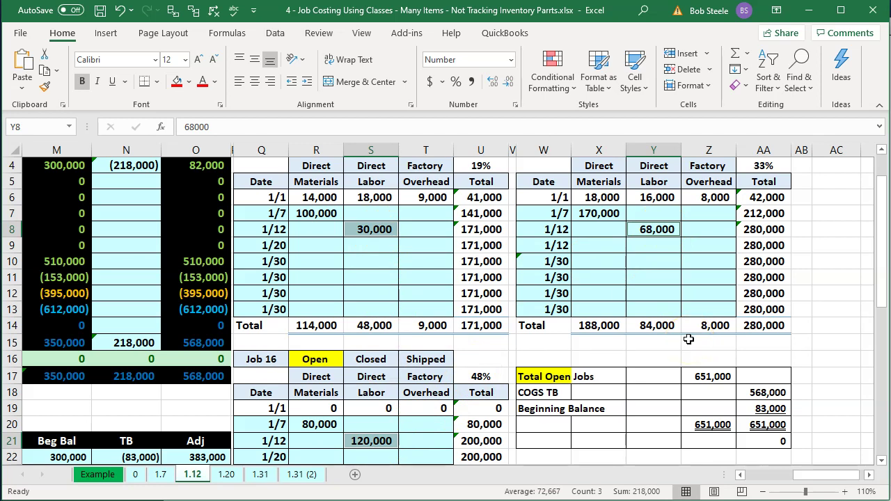
Check the ending balances of Cash and Cost of goods sold, and select Job 14's 1/12 direct labor amount.
scroll(689, 339, "up", 1)
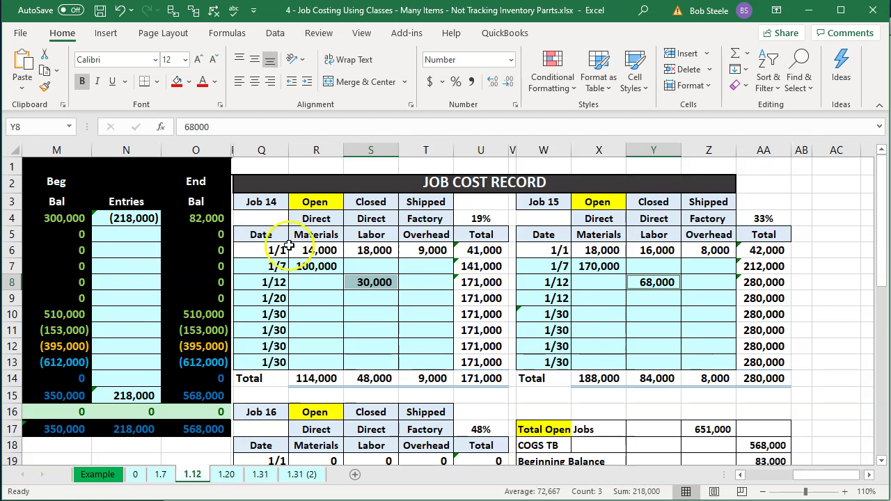
left_click(198, 218)
left_click(197, 395)
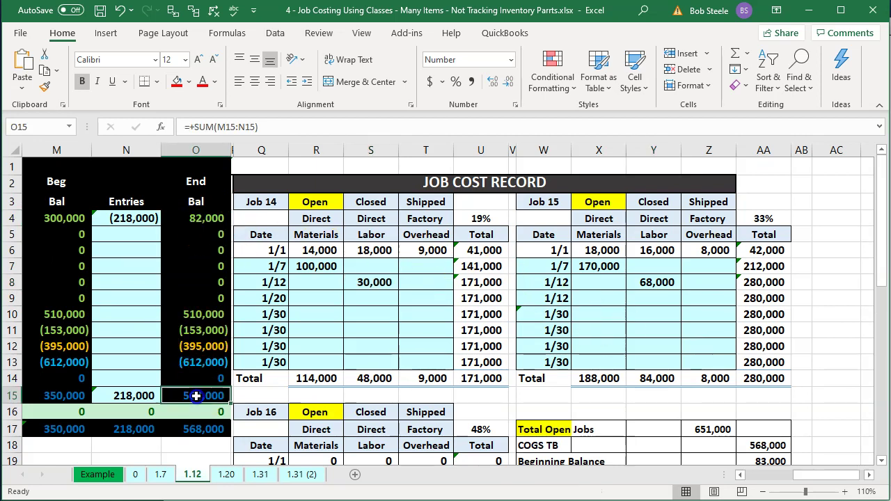
left_click(349, 344)
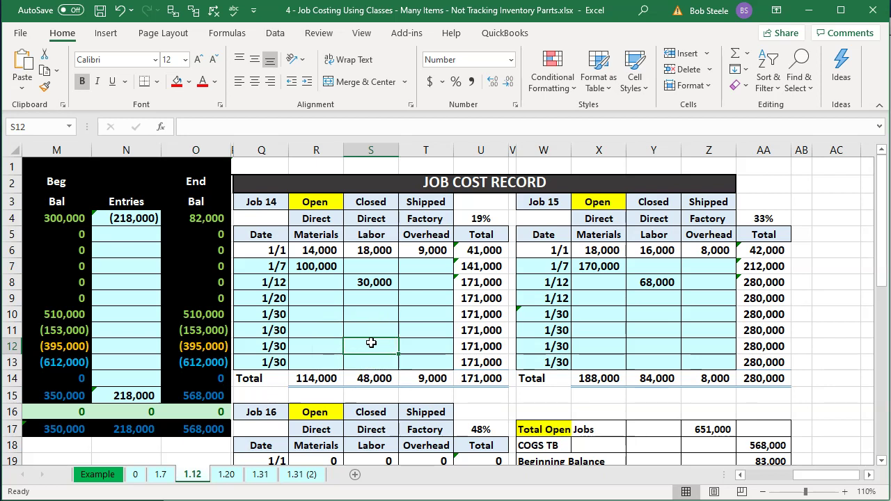
key("Up")
key("Up")
key("Up")
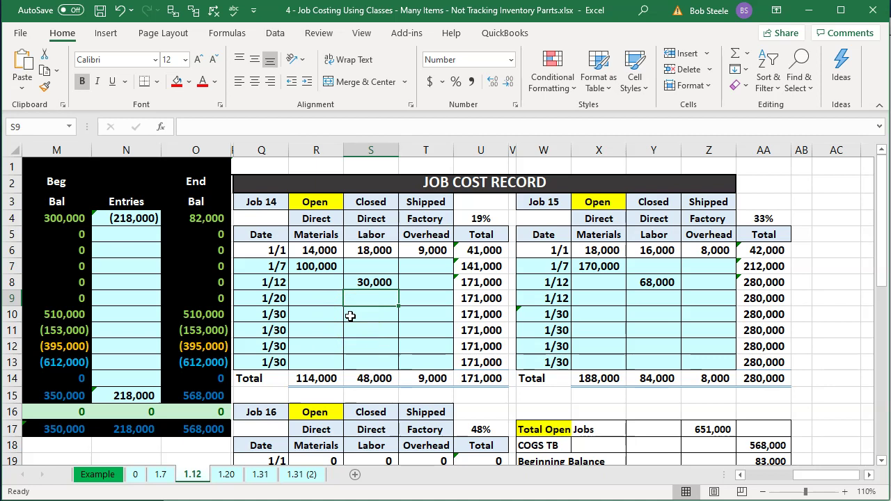
left_click(384, 281)
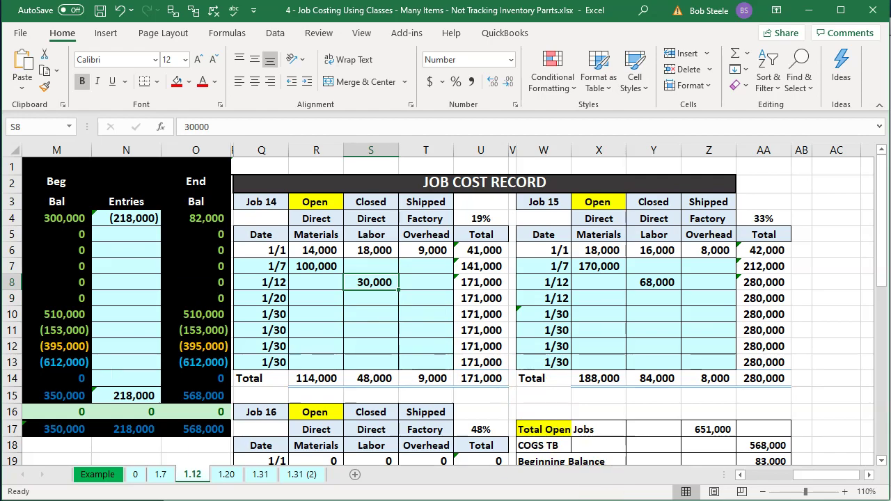
Switch to QuickBooks and open a blank check drawn on the Checking account.
left_click(627, 492)
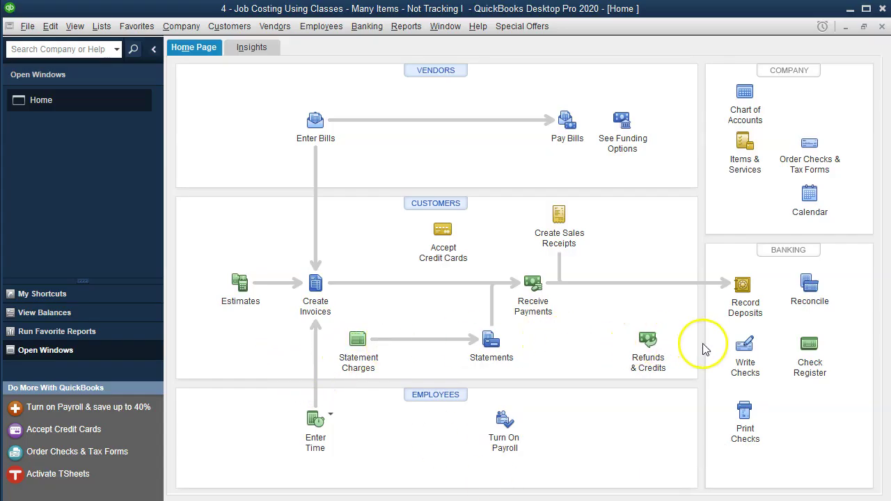
left_click(746, 346)
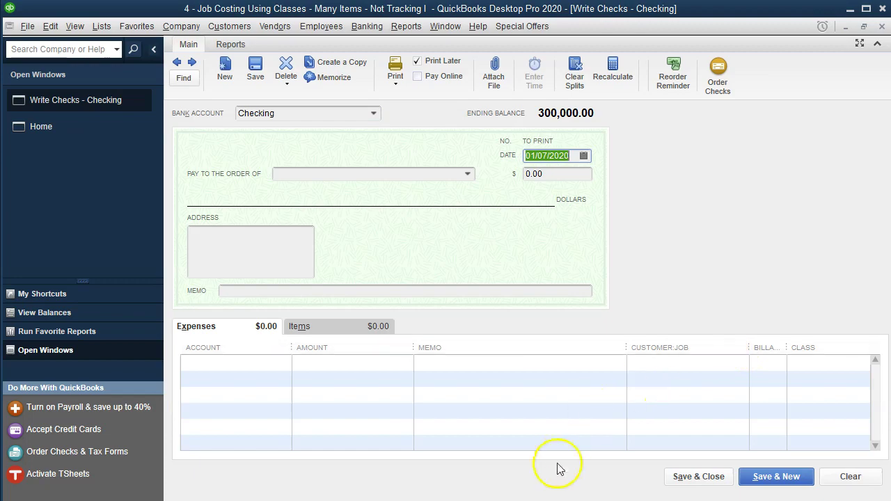
left_click(560, 498)
key("alt+Tab")
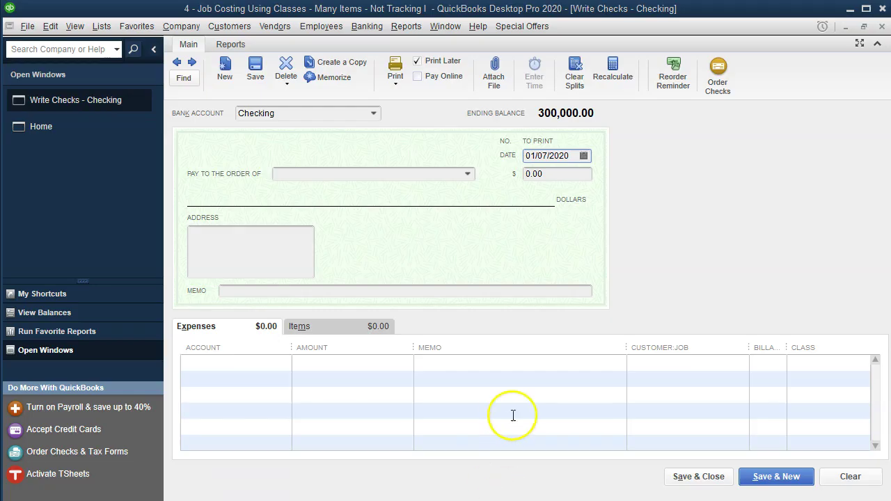
Date the check 01/12/2020 and enter Employee 1 as the payee.
left_click(561, 156)
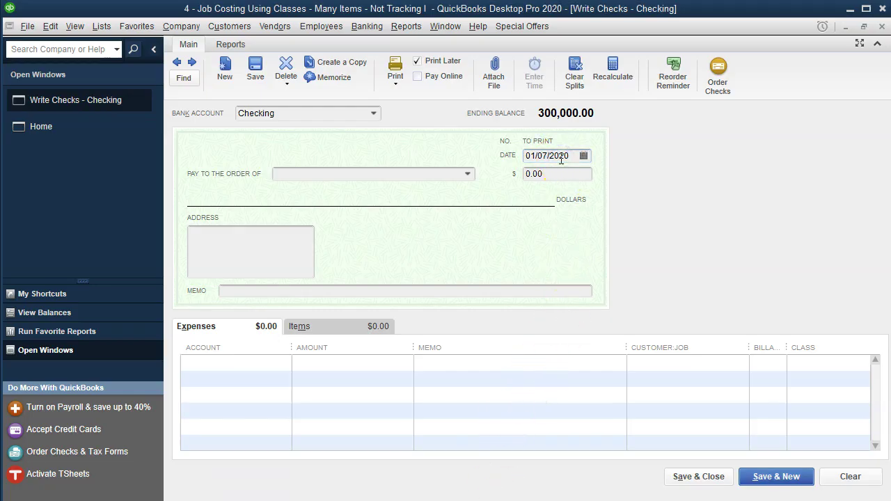
left_click(435, 217)
key("plus")
key("plus")
key("plus")
key("plus")
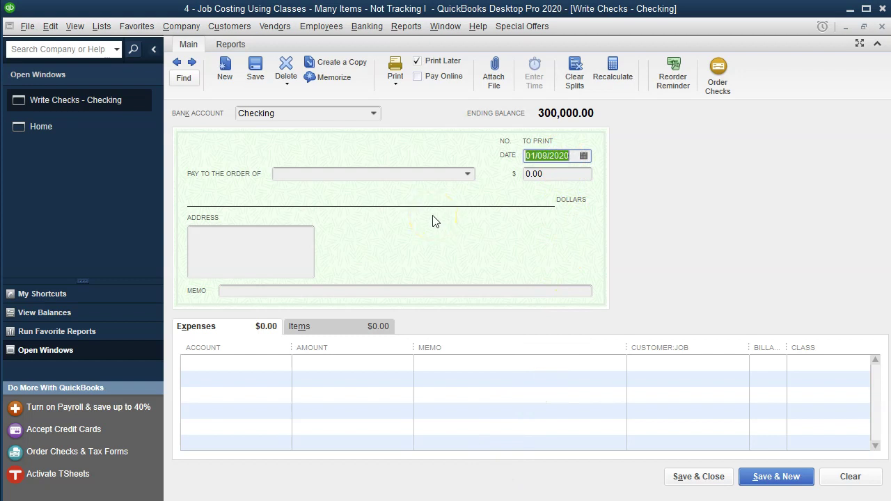
key("plus")
key("plus")
key("minus")
key("Tab")
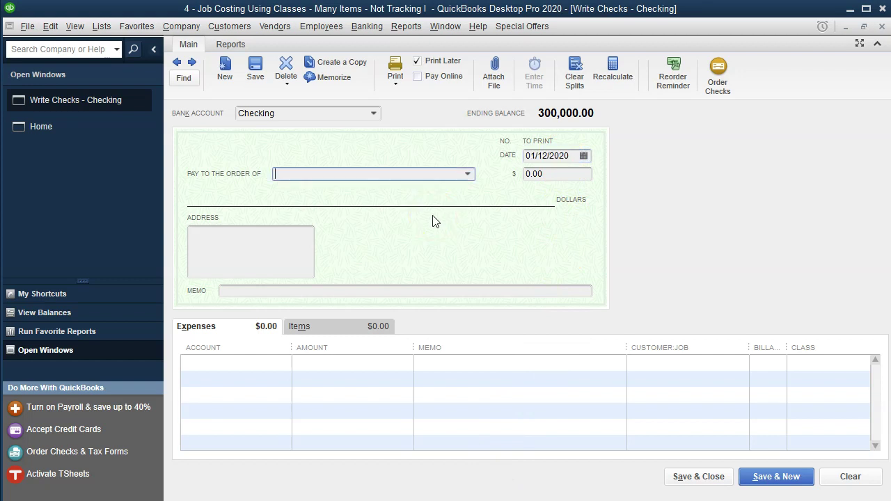
type("Employee 1")
key("Tab")
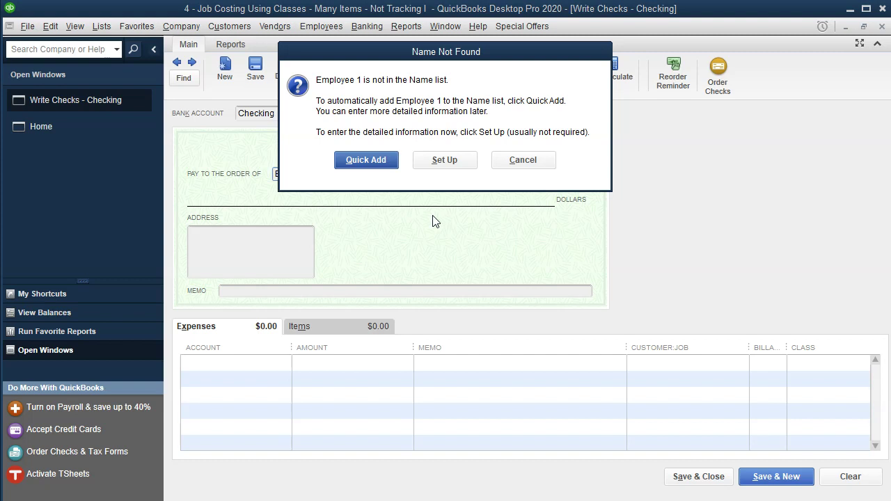
left_click(439, 166)
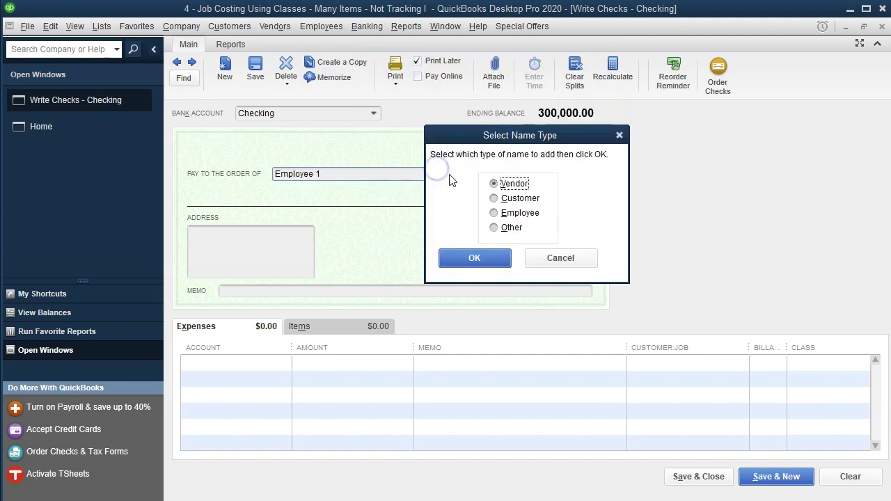
left_click(468, 264)
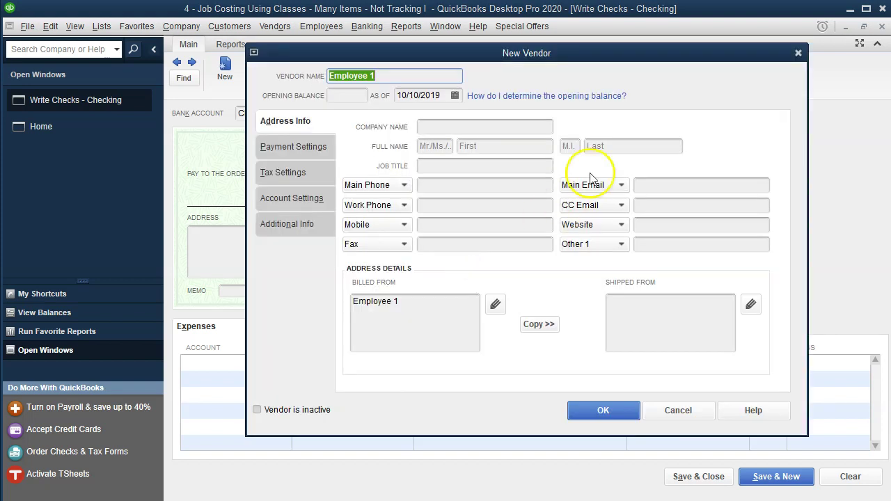
left_click(799, 53)
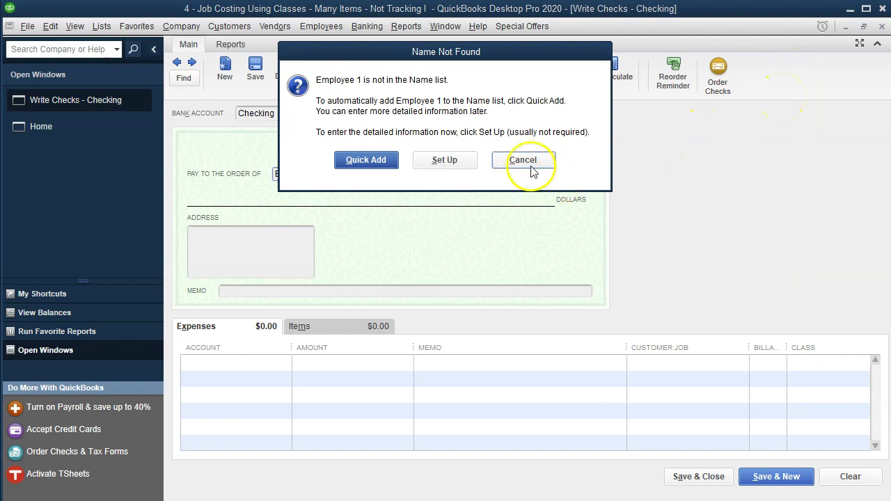
Quick-add Employee 1 to the name list as a vendor, and refer briefly to the Excel job cost record.
left_click(356, 163)
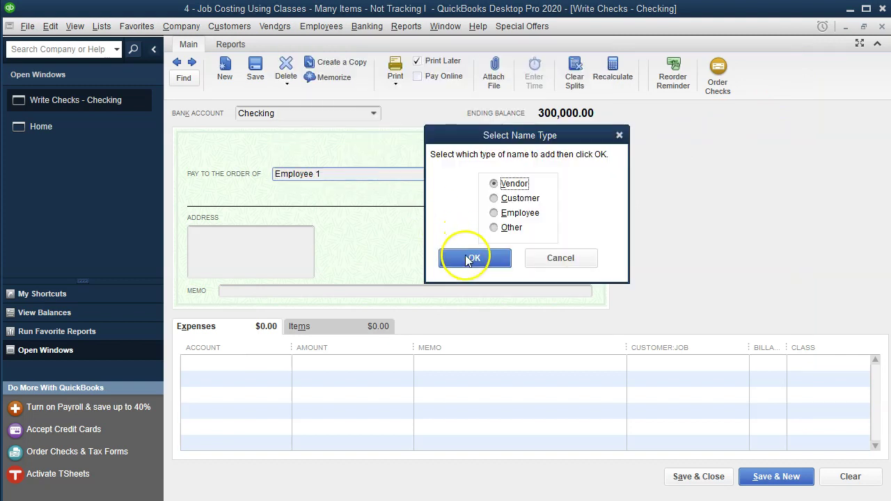
left_click(463, 256)
key("alt+Tab")
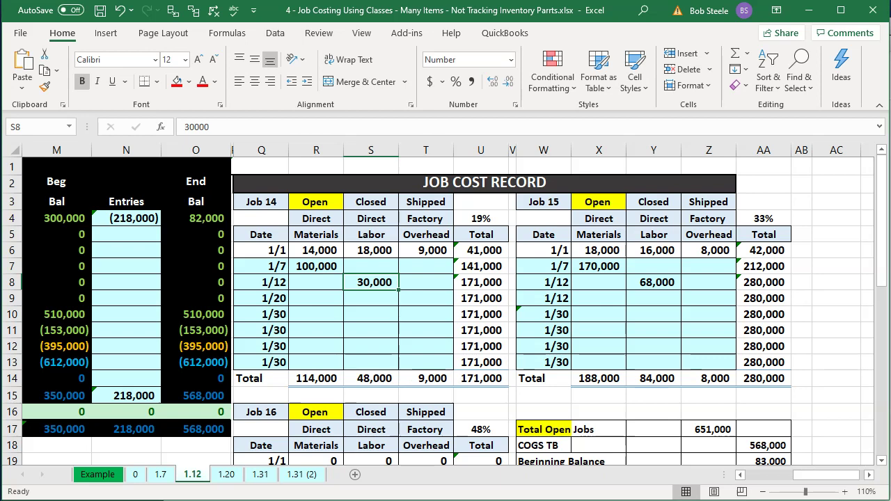
key("alt+Tab")
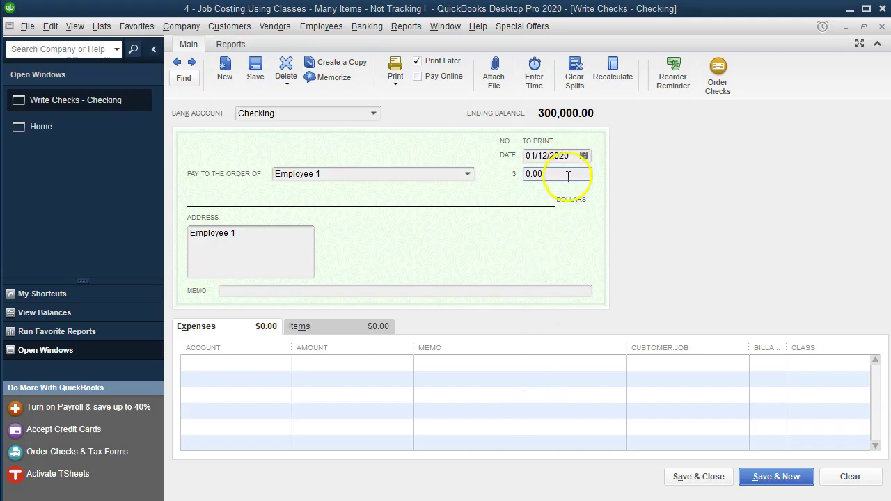
Set the check amount to 218,000 and move on to the first expense line.
left_click(563, 174)
type("218")
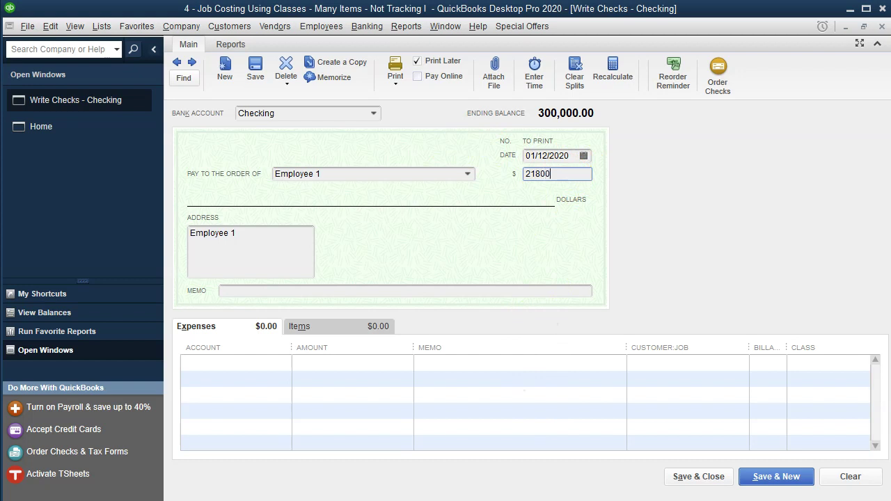
type("0")
key("Tab")
key("Tab")
key("Tab")
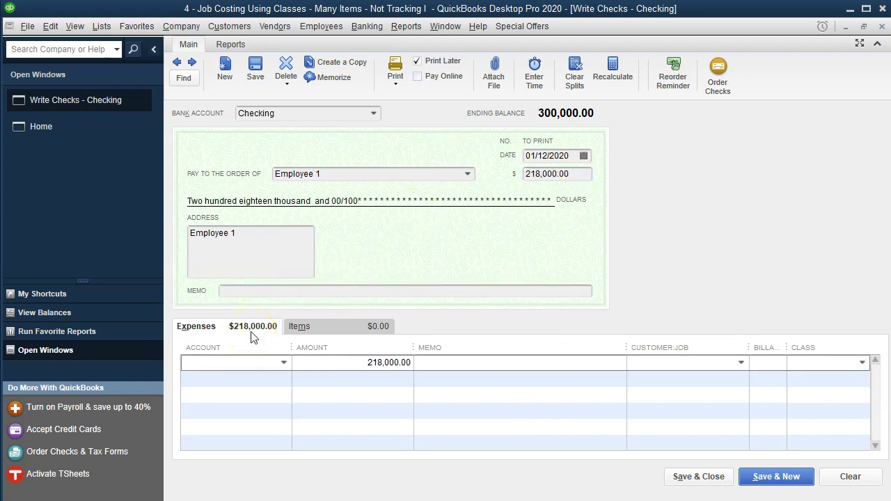
Post the first expense line to the Direct Labor - Other cost of goods sold account.
left_click(284, 363)
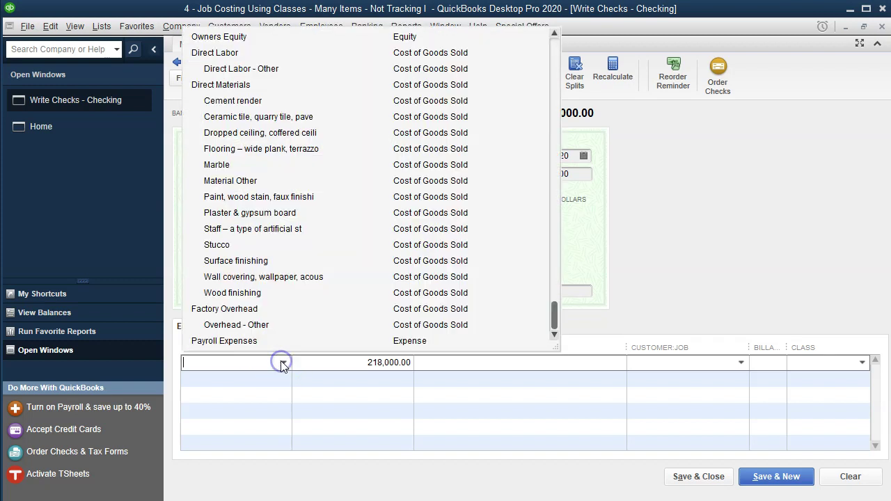
scroll(275, 292, "up", 1)
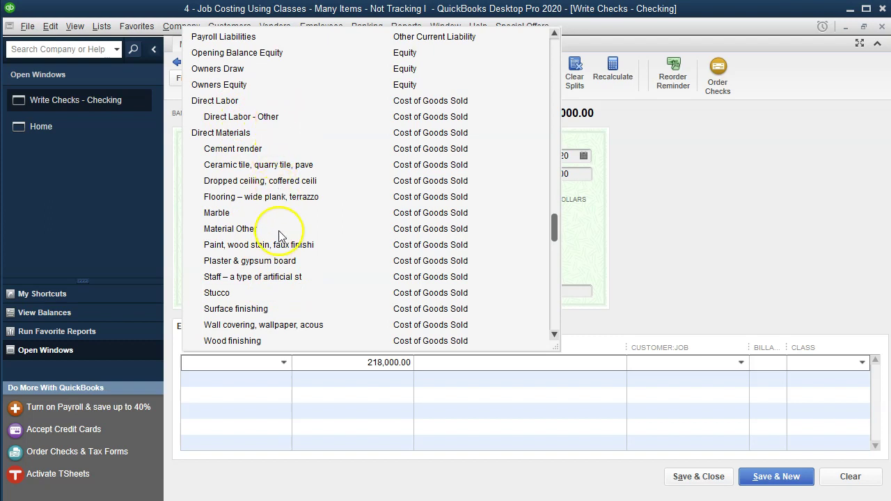
left_click(268, 119)
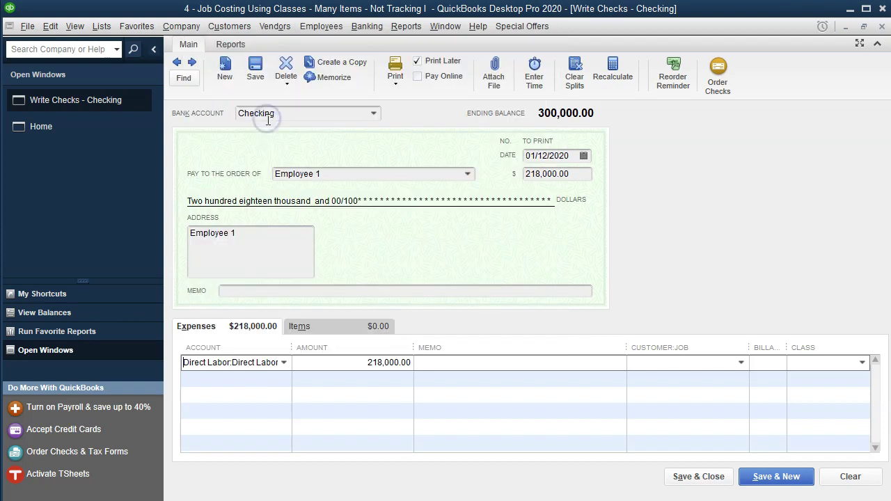
key("Tab")
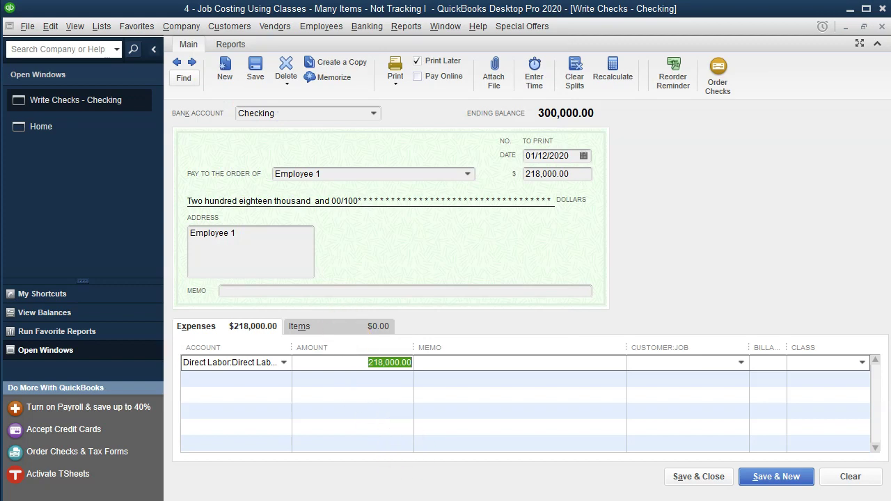
Refer to the Excel job cost record, then set the first expense line's amount to 30,000 and its class to Job 14.
key("alt+Tab")
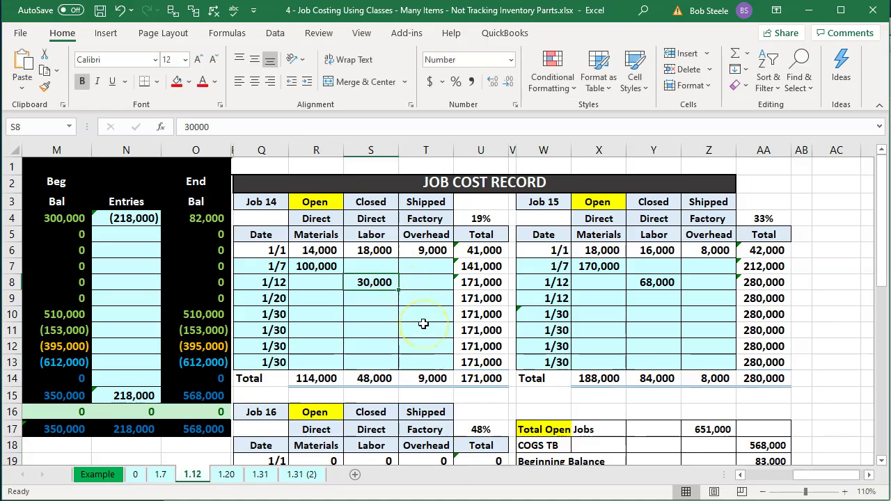
key("alt+Tab")
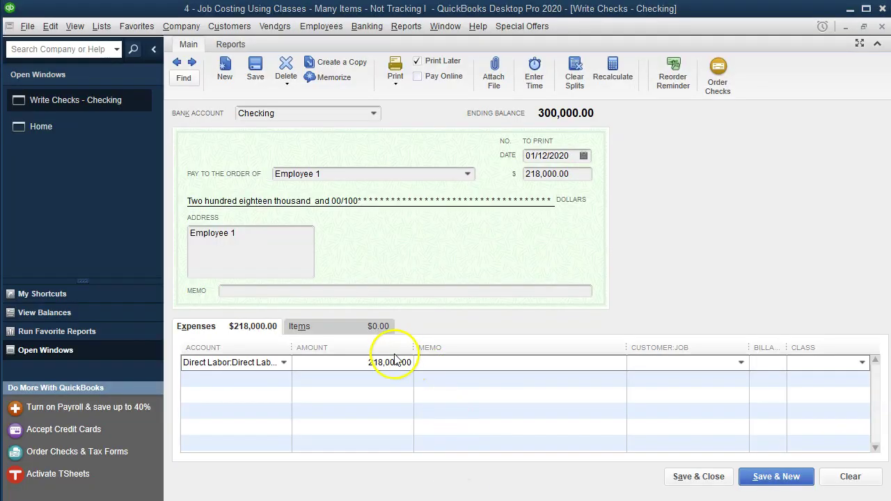
double_click(395, 361)
type("3")
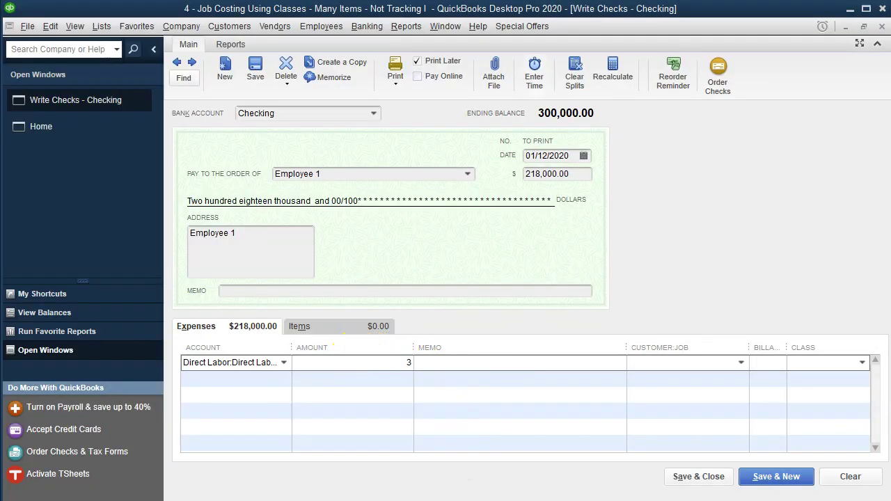
type("0,000")
key("Tab")
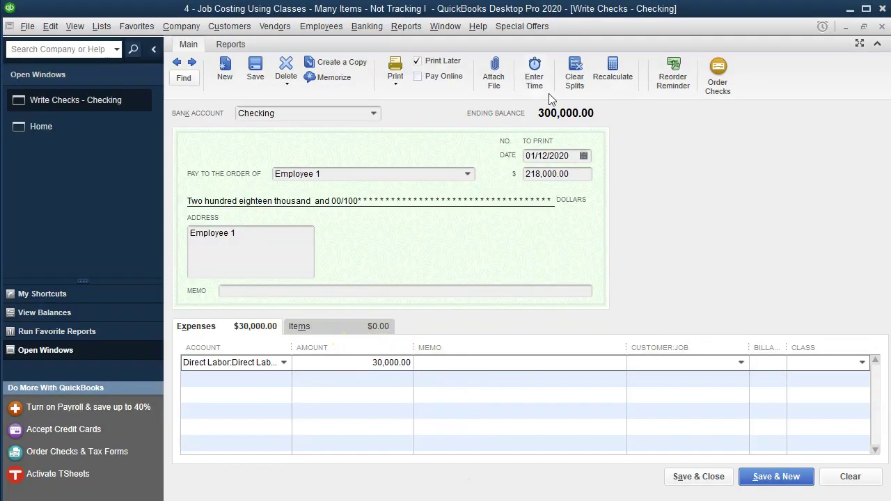
type("Job 14")
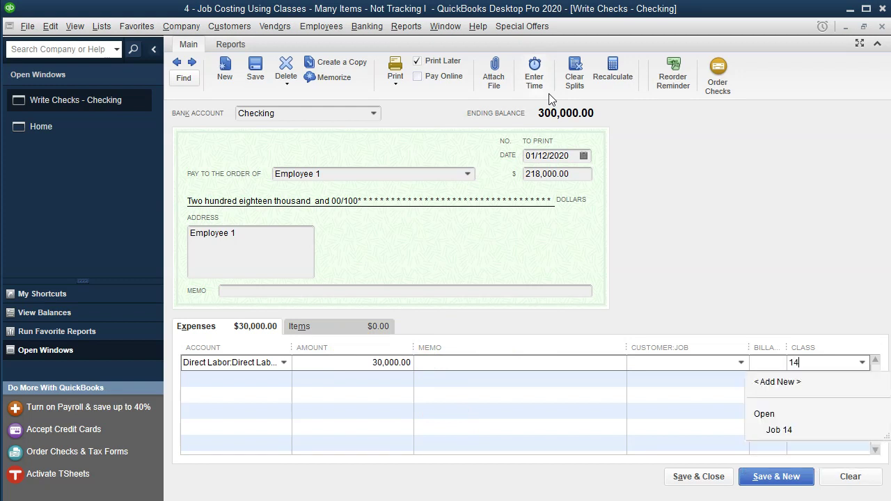
key("Tab")
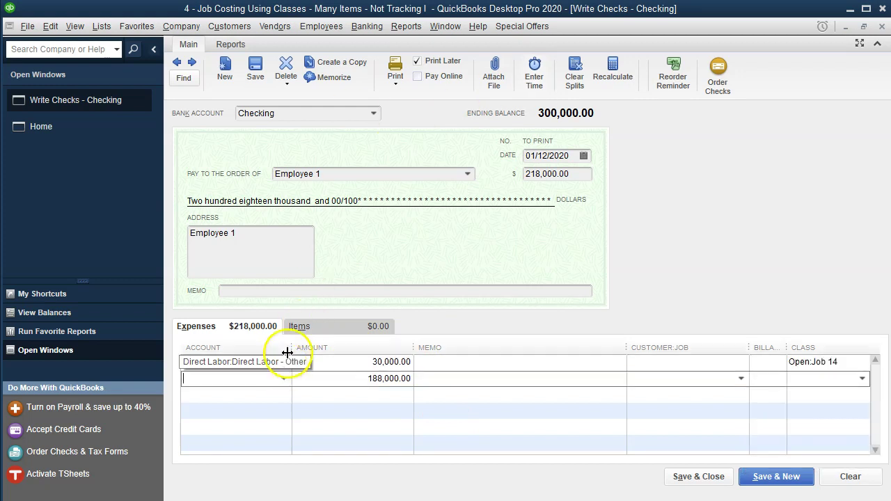
Widen the expense table's account column and post the second line to Direct Labor - Other.
left_click_drag(292, 347, 370, 348)
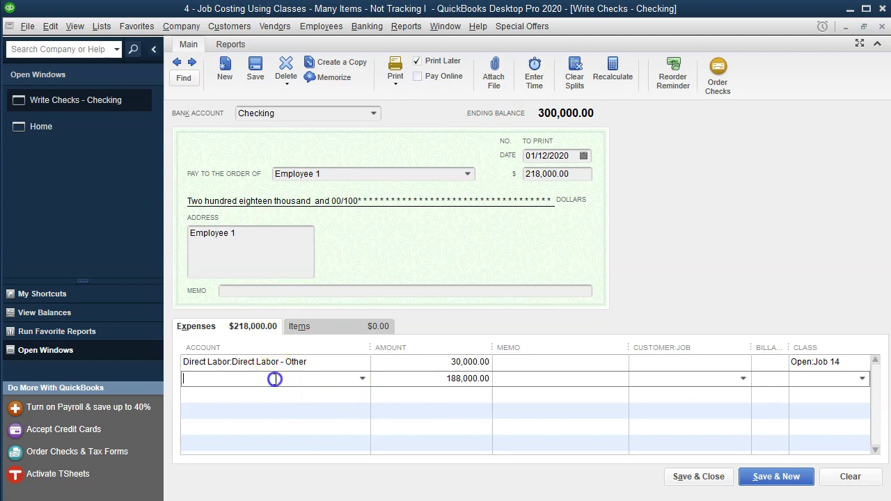
type("Direct Labor")
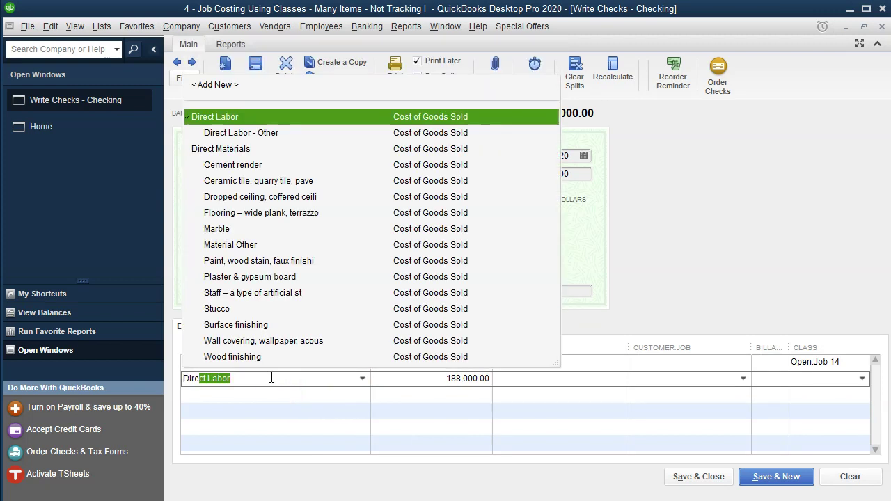
key("Down")
key("Tab")
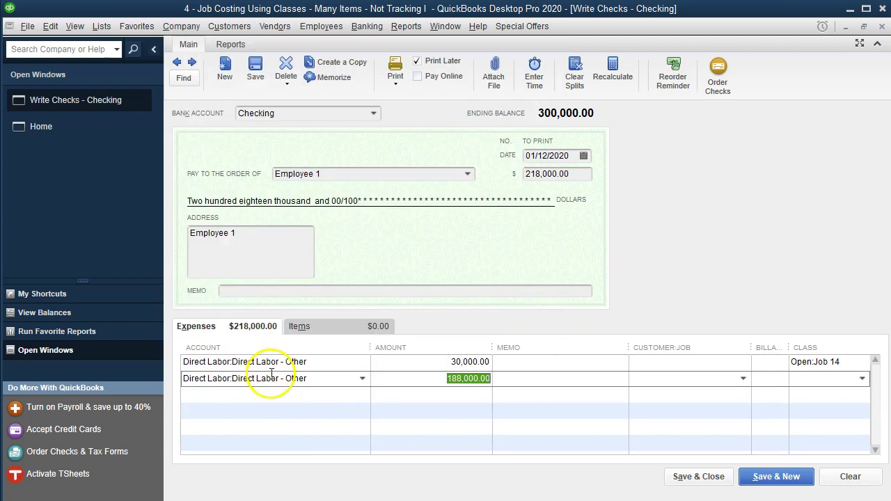
Look up Job 15's 1/12 direct labor in the Excel worksheet and enter 68,000 as the second expense line's amount in QuickBooks.
key("alt+Tab")
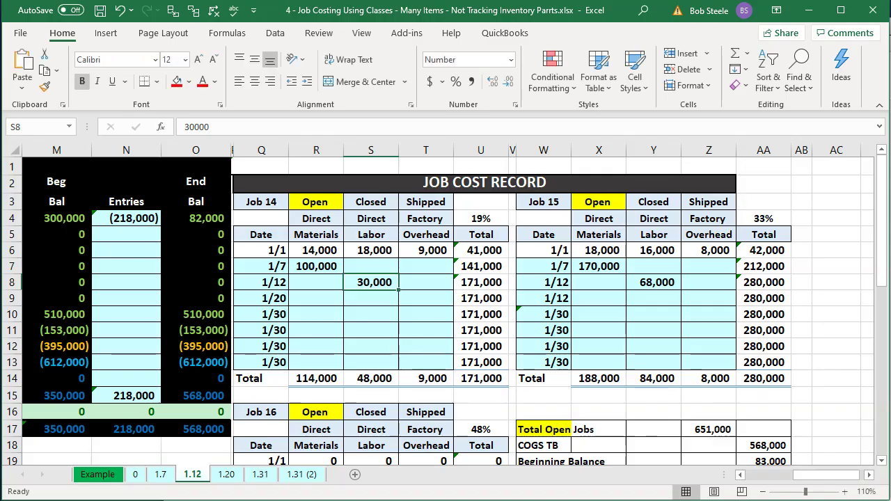
left_click(658, 282)
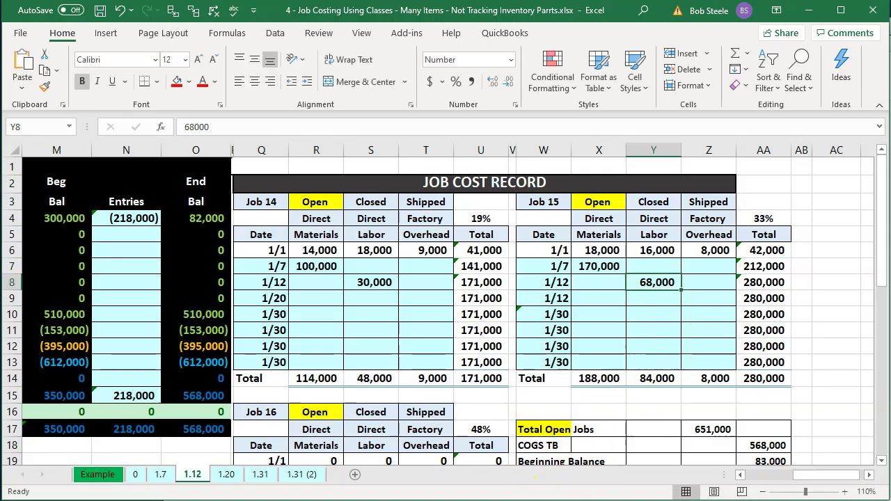
key("alt+Tab")
left_click(462, 381)
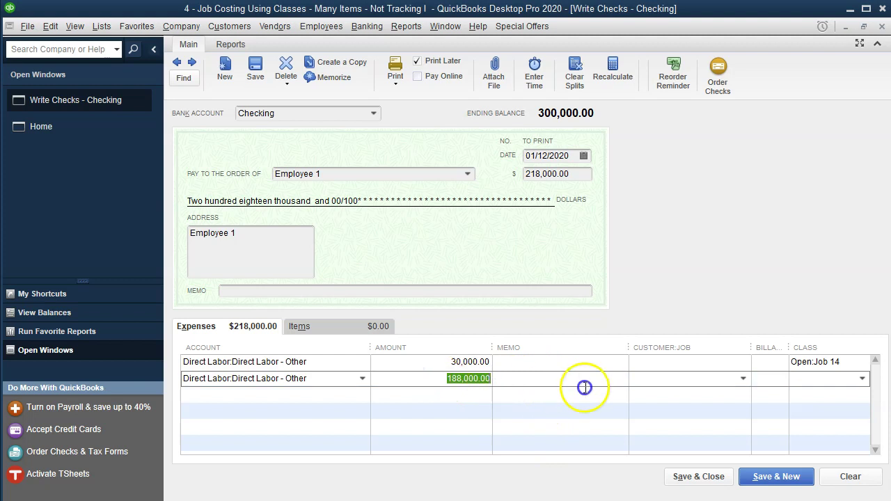
type("68,000")
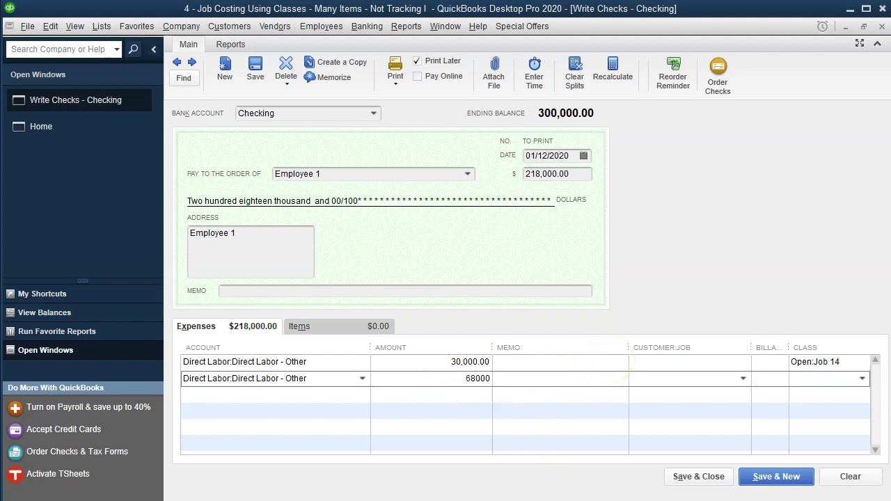
Assign the existing class Job 15 to the second expense line, declining to add a new class.
key("Tab")
key("Tab")
key("Tab")
type("15")
key("Tab")
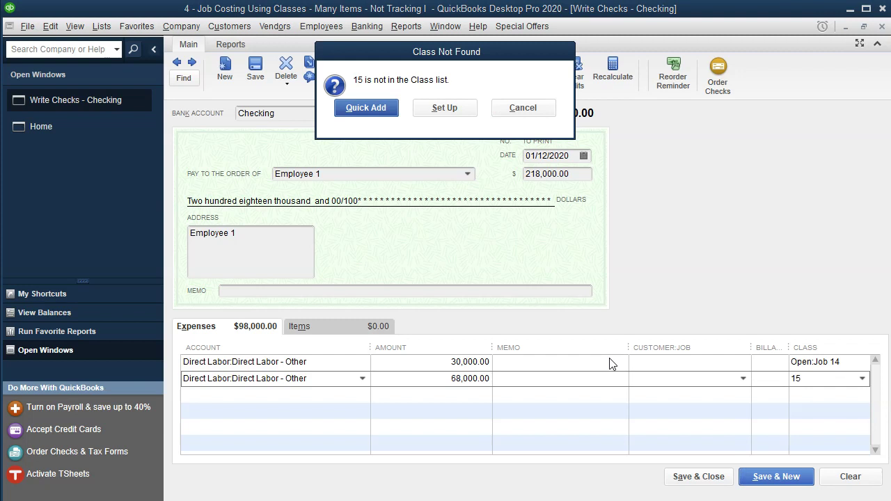
left_click(524, 108)
key("Down")
key("Down")
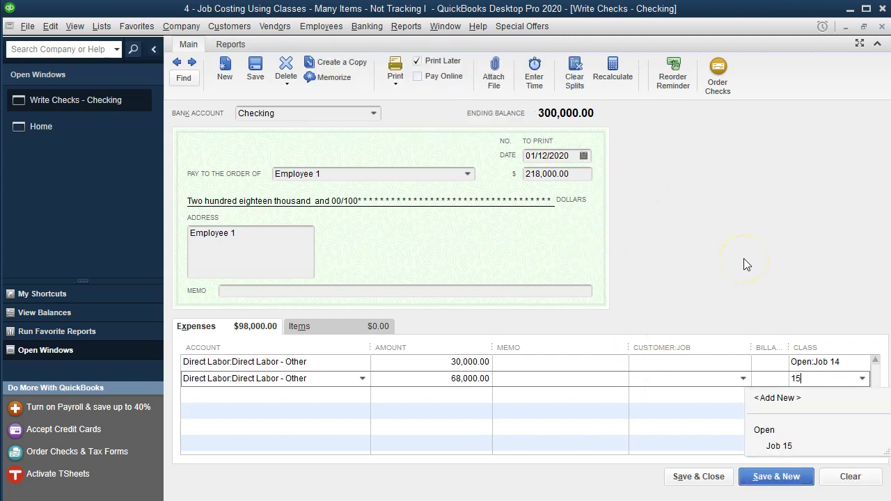
key("Tab")
Assign the customer's job 14 to the 30,000 expense line as a billable cost.
left_click(672, 363)
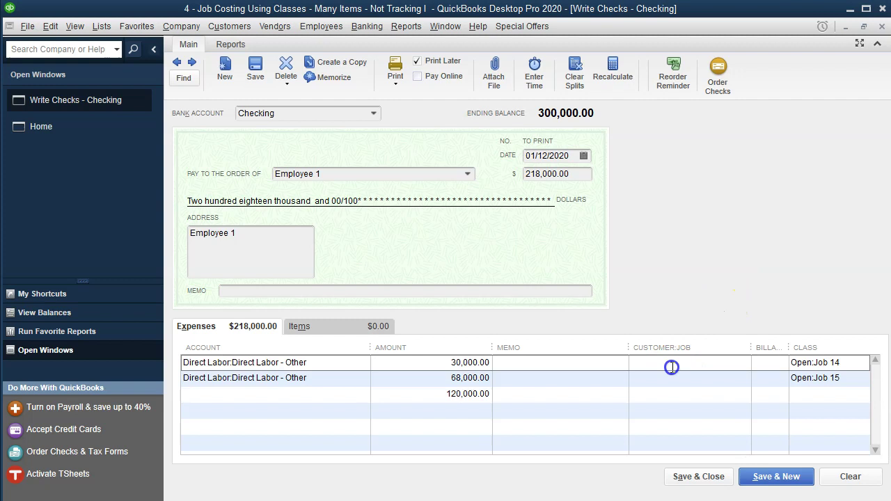
type("15")
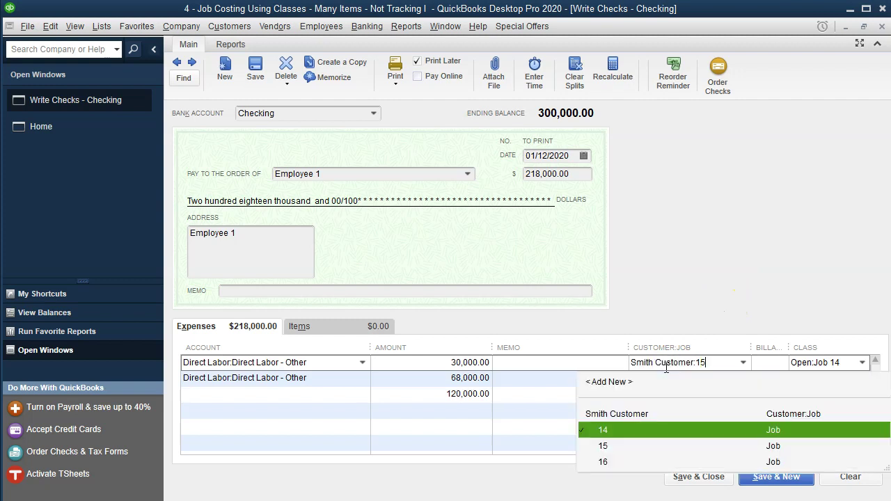
key("BackSpace")
type("4")
key("Tab")
key("Down")
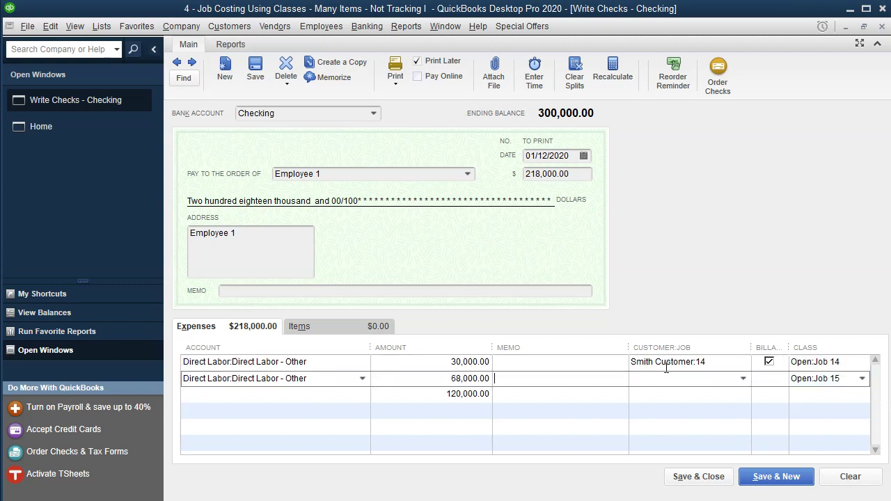
Assign the customer's job 15 to the 68,000 expense line as a billable cost and move to the third line.
left_click(657, 380)
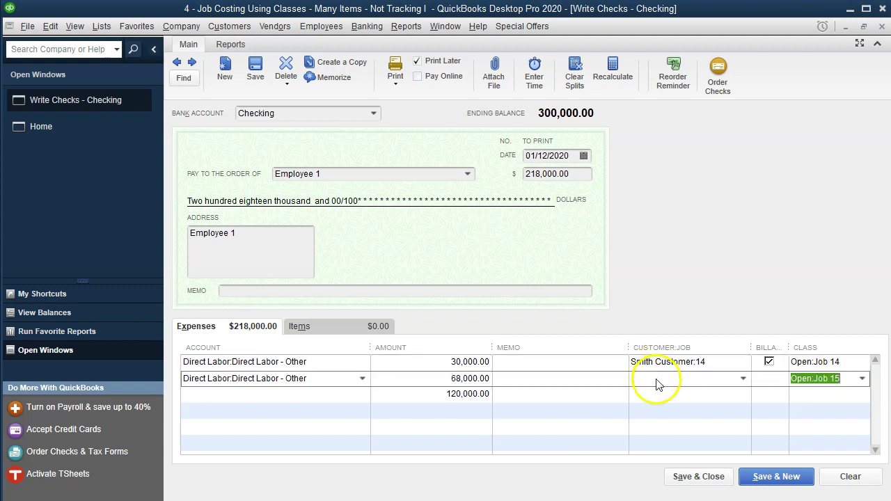
type("15")
key("Tab")
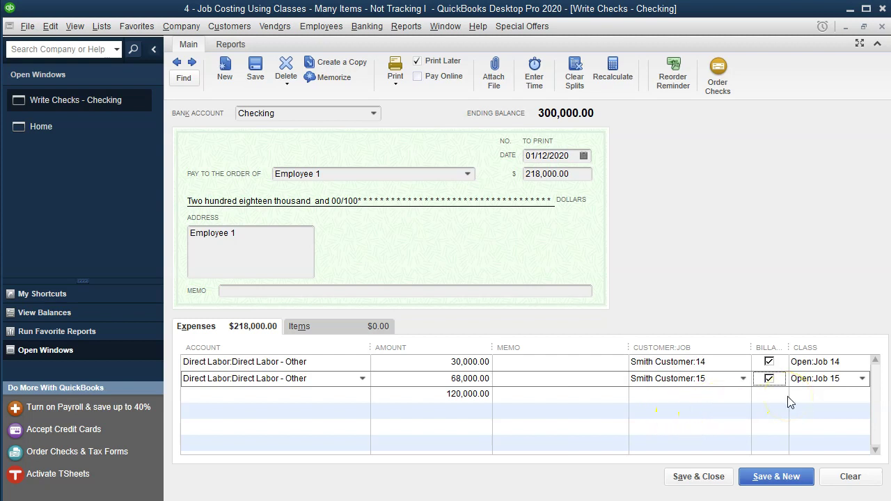
key("Tab")
key("Tab")
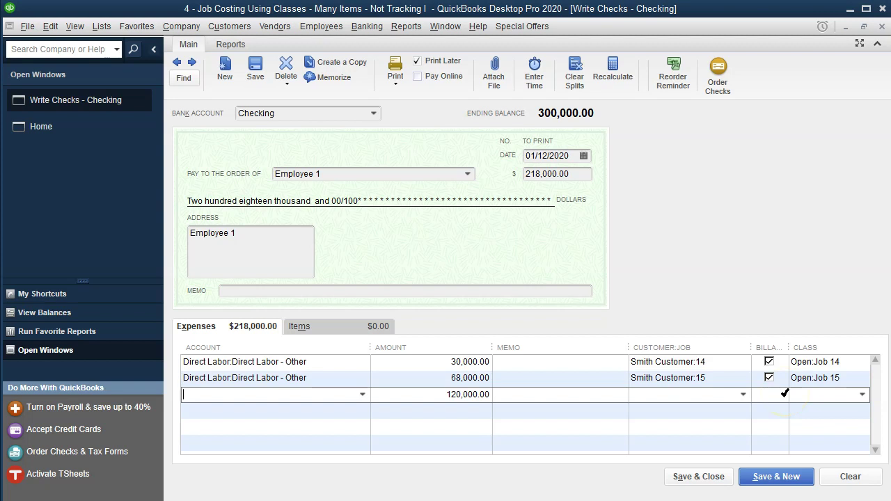
Post the third expense line to the Direct Labor - Other account.
type("Direct Labor")
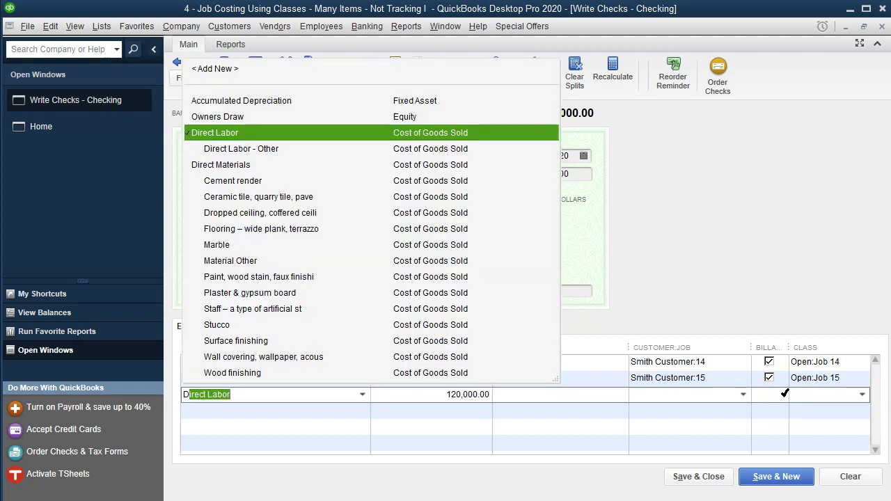
key("Down")
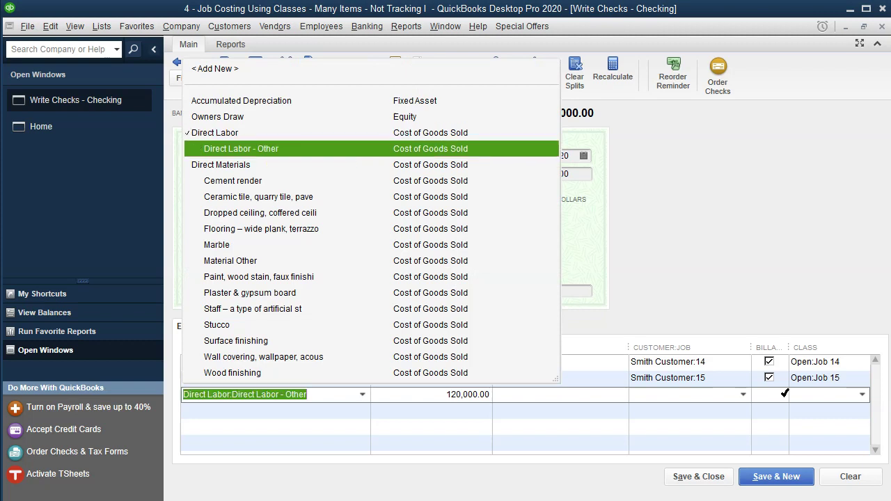
key("Tab")
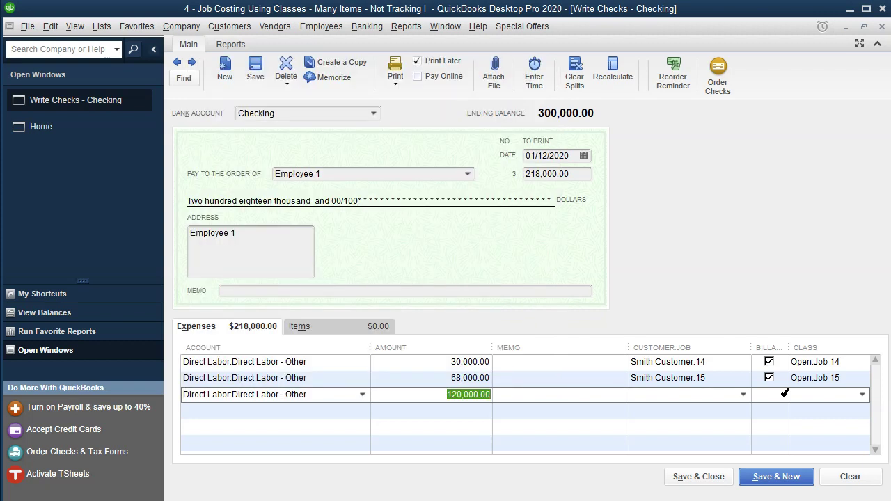
Switch to the Excel job cost record, select Job 16's 1/12 direct labor amount, and return to QuickBooks.
key("alt+Tab")
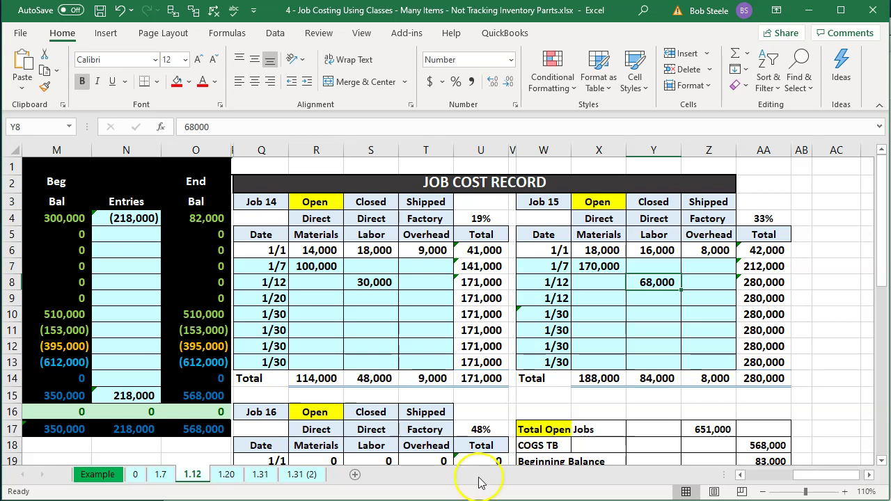
scroll(449, 421, "down", 1)
left_click(371, 441)
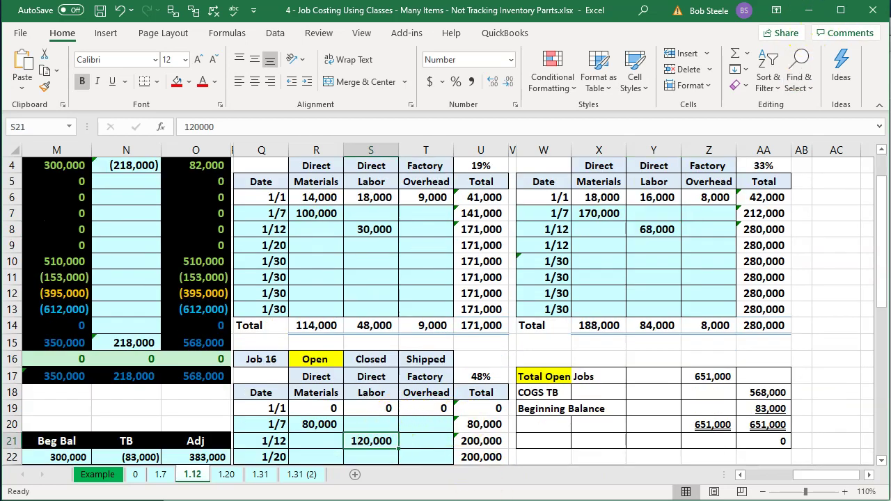
left_click(808, 13)
Assign the customer's job 16 and the class Open:Job 16 to the 120,000 expense line as a billable cost.
left_click(681, 394)
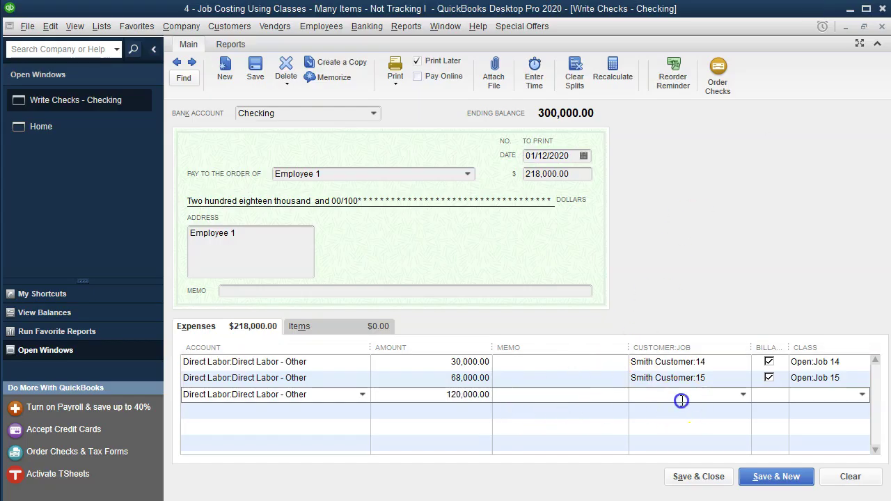
type("Smith Customer:16")
key("Tab")
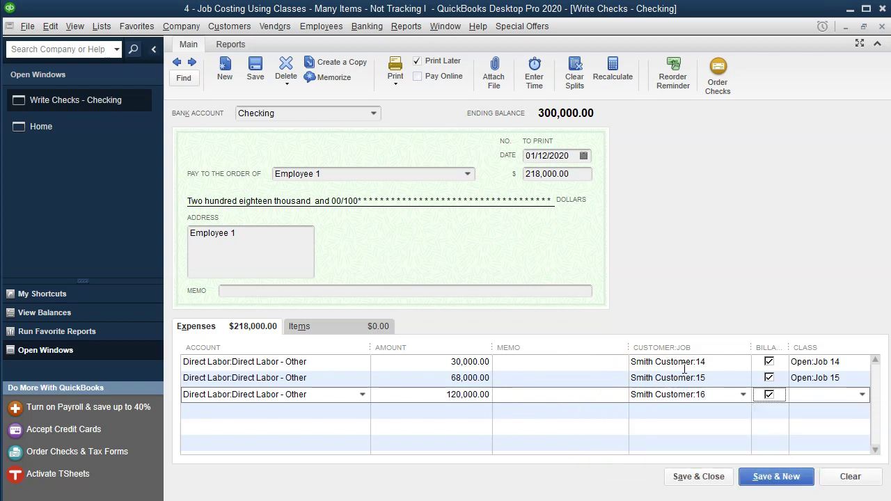
key("Tab")
type("16")
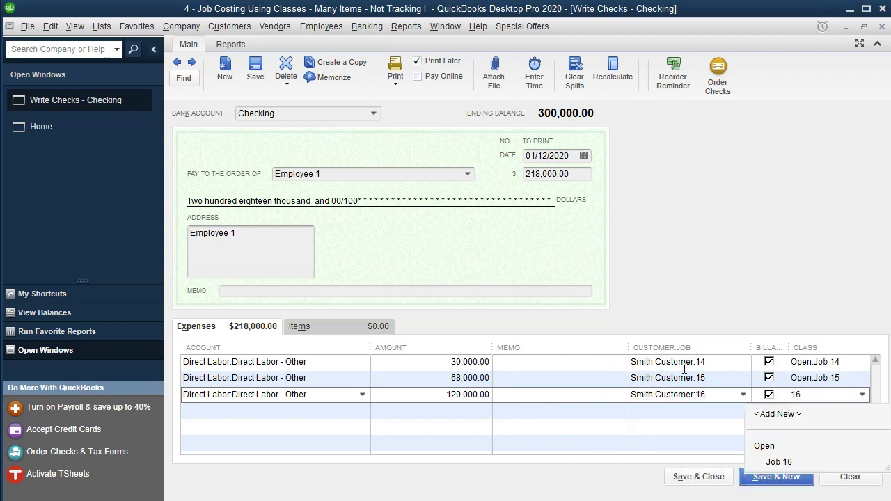
key("Down")
key("Tab")
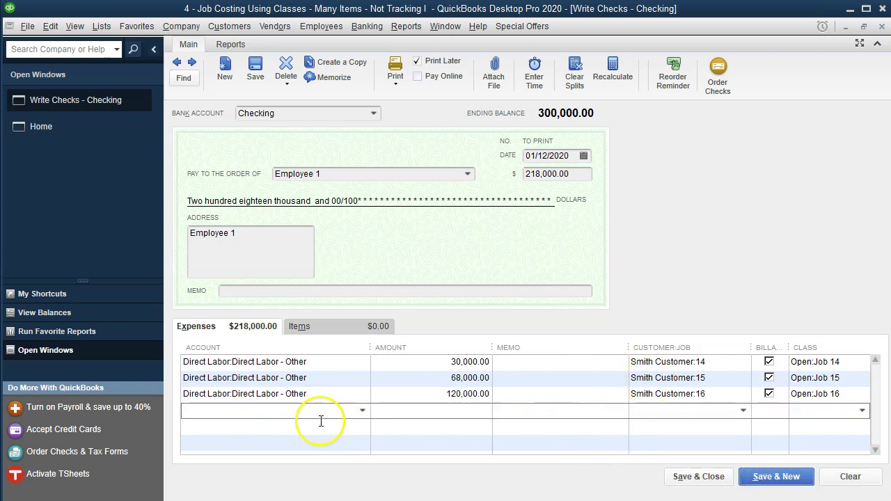
Enter the memo "Direct Labor - Other" on all three expense lines of the check.
left_click(312, 362)
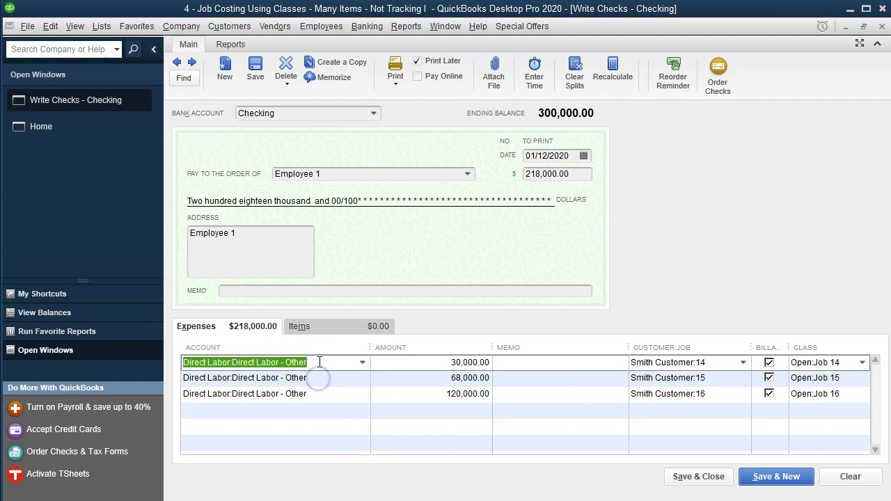
mouse_move(317, 363)
left_mouse_down()
mouse_move(234, 361)
mouse_move(313, 363)
left_mouse_up()
left_click(532, 364)
type("Direct Labor - Other")
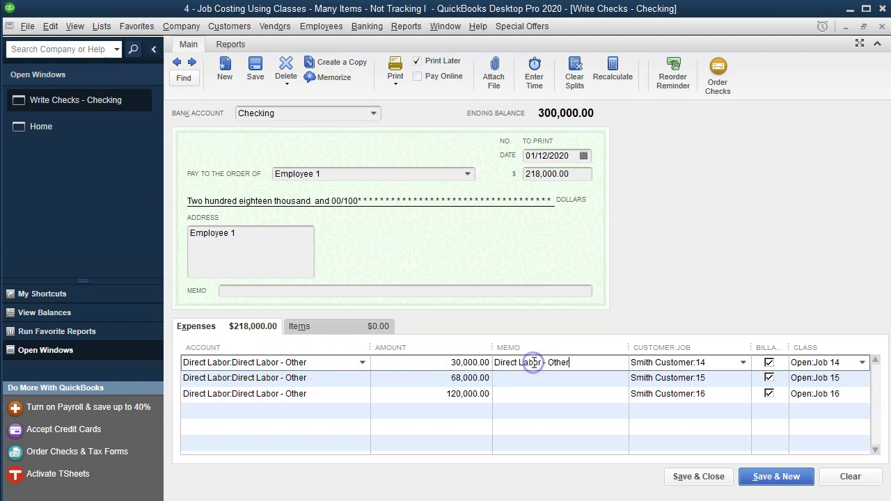
left_click(531, 378)
type("Direct Labor - Other")
left_click(523, 394)
type("Direct Labor - Other")
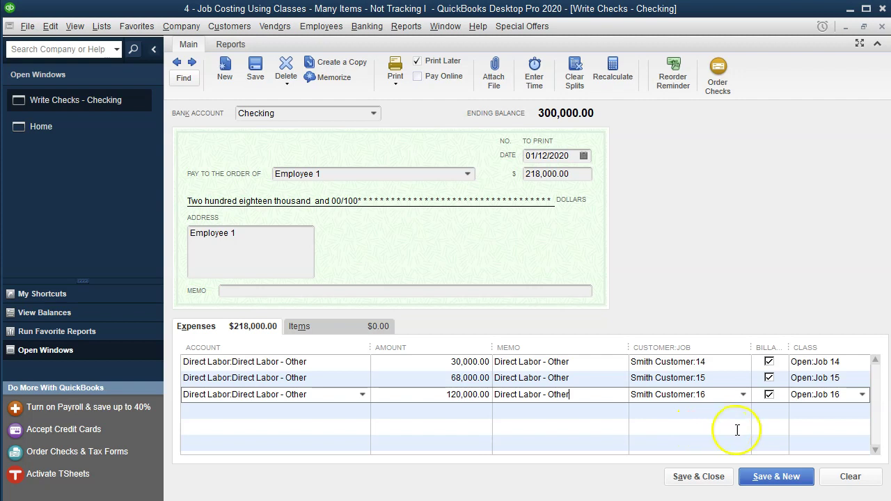
Clear the class from the 120,000 expense line for job 16.
left_click(853, 399)
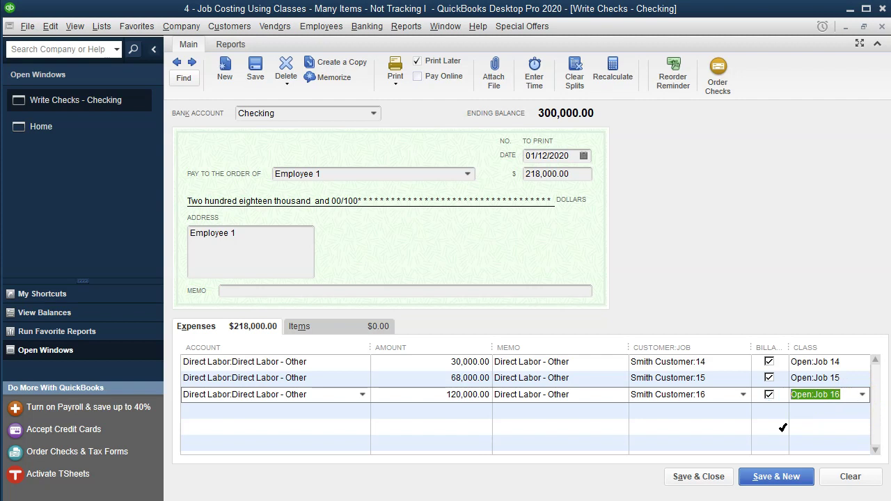
key("Delete")
key("Tab")
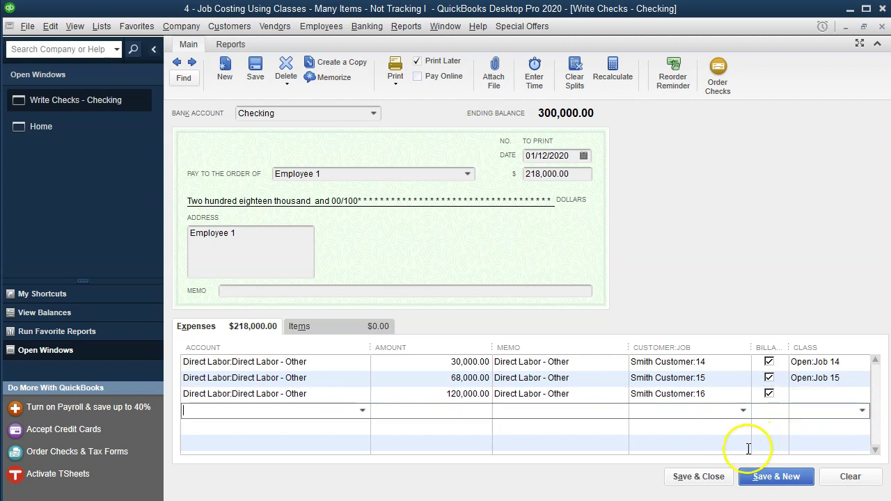
Save and close the direct labor check, accepting its future date.
left_click(707, 476)
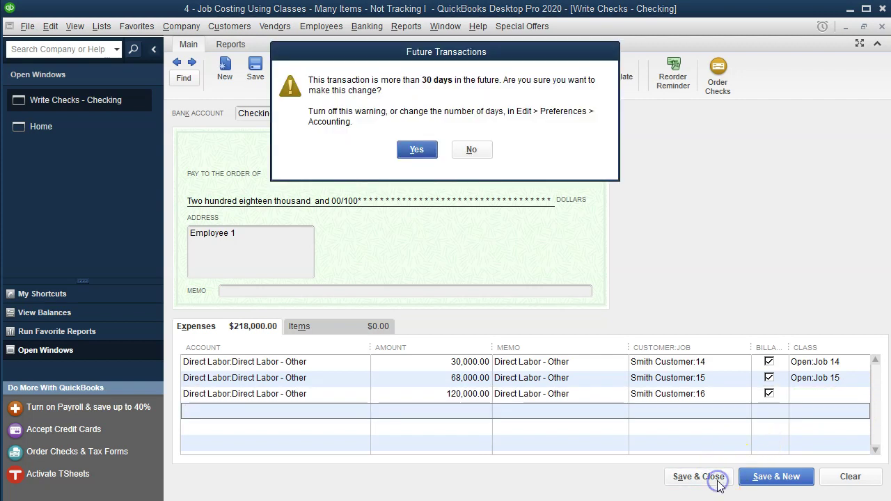
left_click(417, 150)
left_click(402, 130)
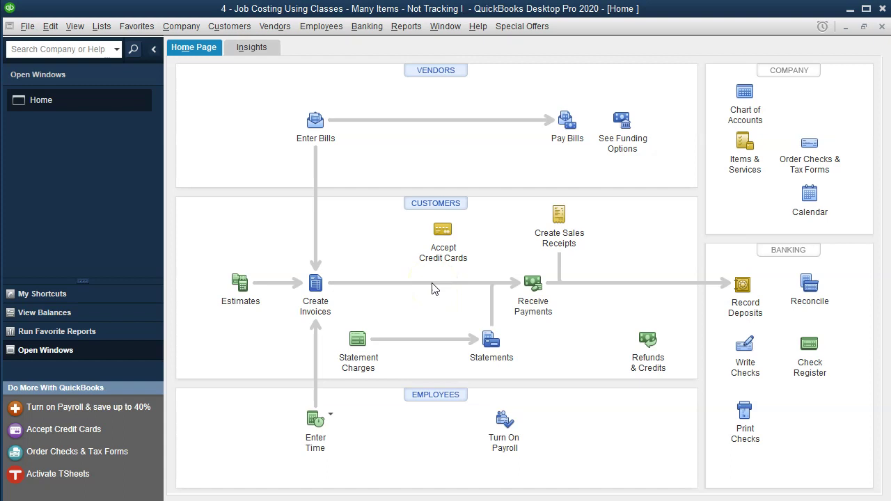
Run the Trial Balance report for 01/01/2020 through 12/31/2020 and review the account balances.
left_click(407, 27)
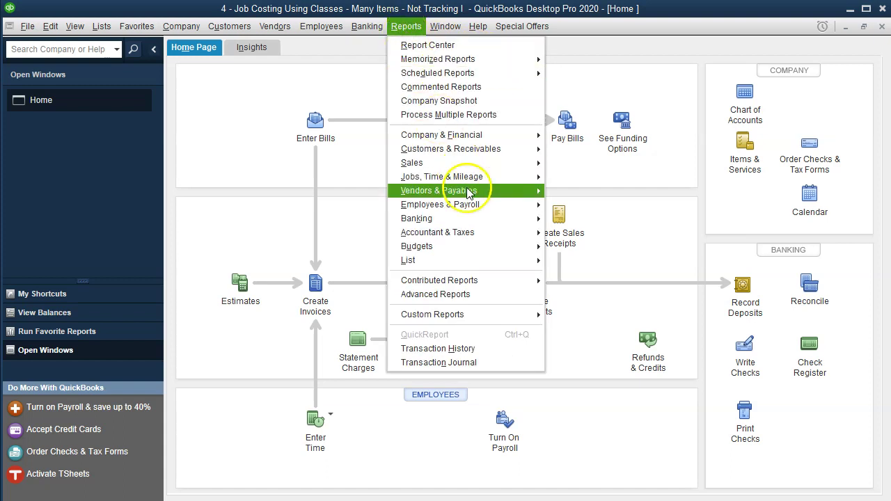
mouse_move(493, 232)
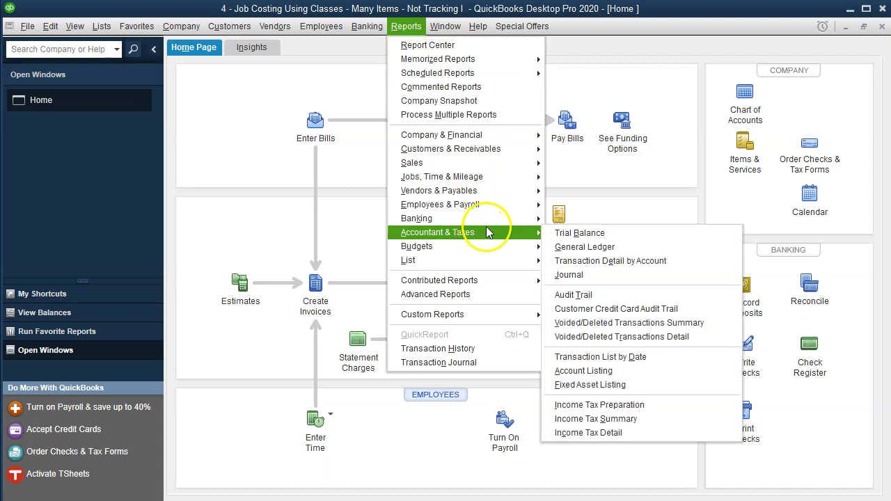
left_click(625, 237)
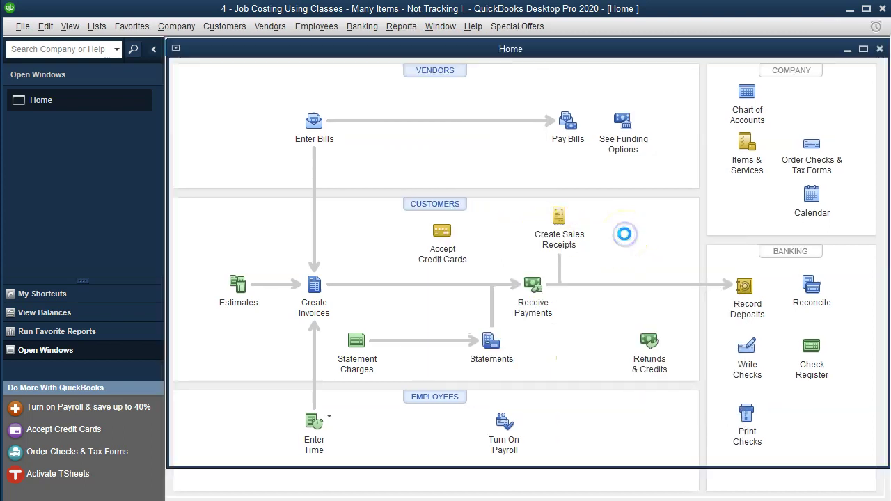
key("Tab")
type("0")
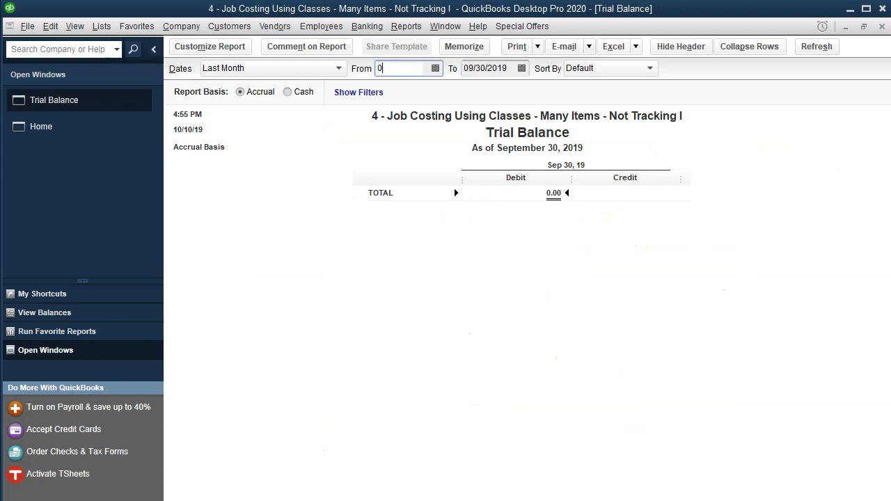
type("1/01/2020")
key("Tab")
type("12312020")
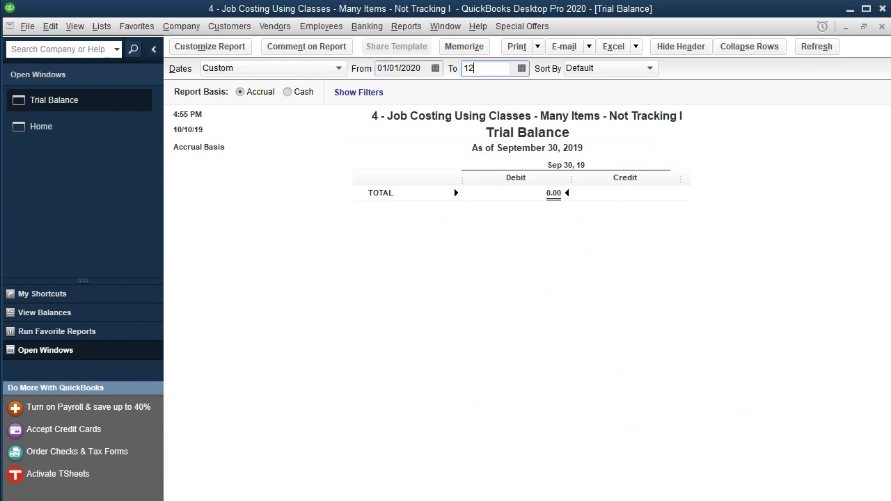
key("Tab")
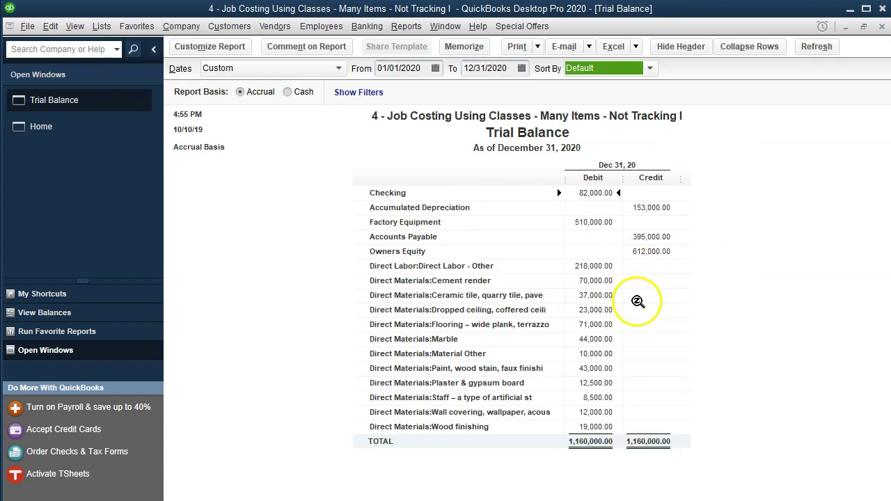
double_click(589, 387)
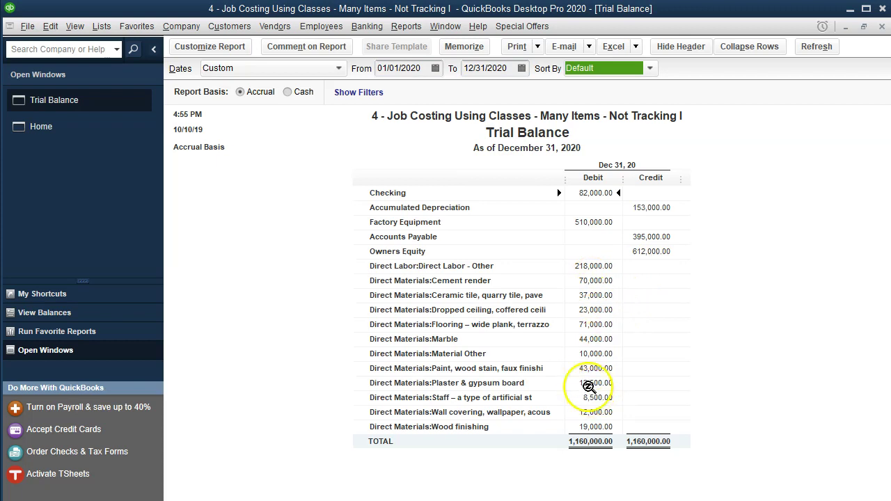
Run the Profit & Loss by Class report for 01/01/2020 through 12/31/2020.
left_click(412, 32)
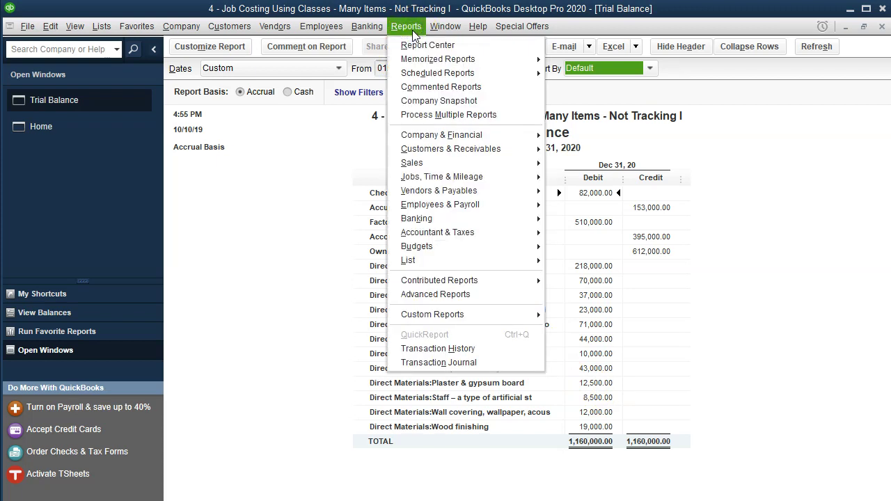
left_click(480, 135)
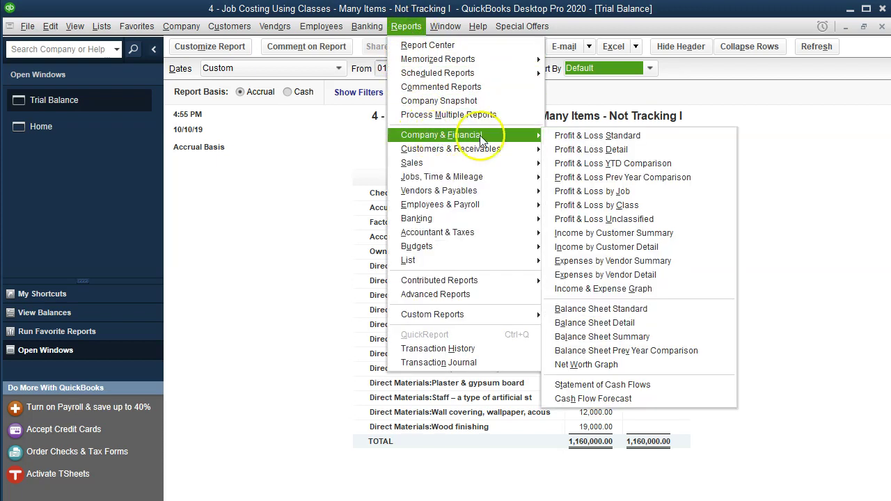
left_click(653, 206)
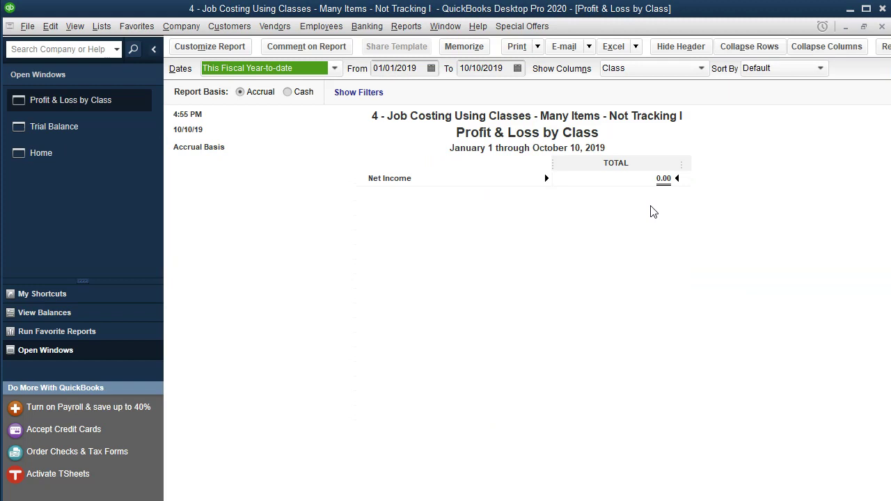
key("Tab")
type("010120")
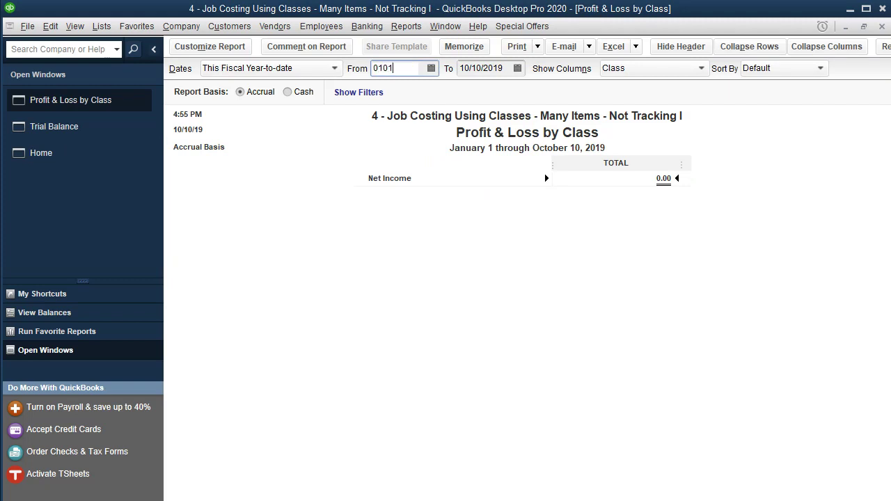
key("Tab")
type("123120")
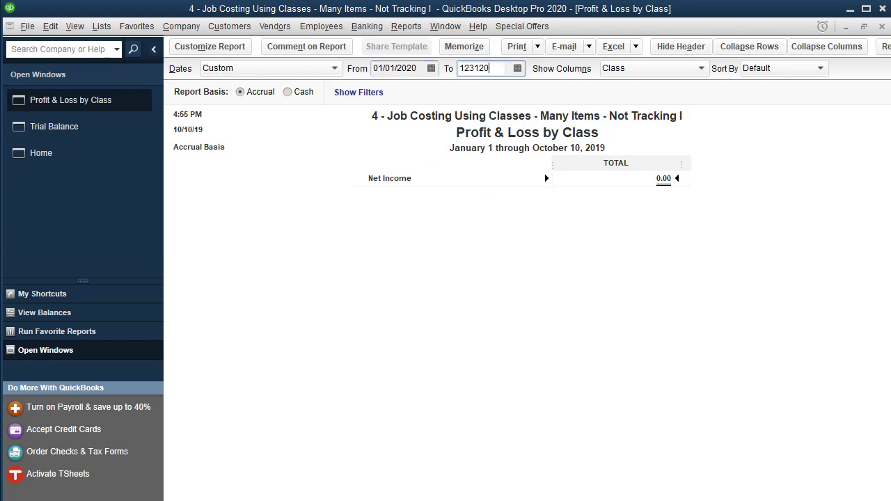
key("Tab")
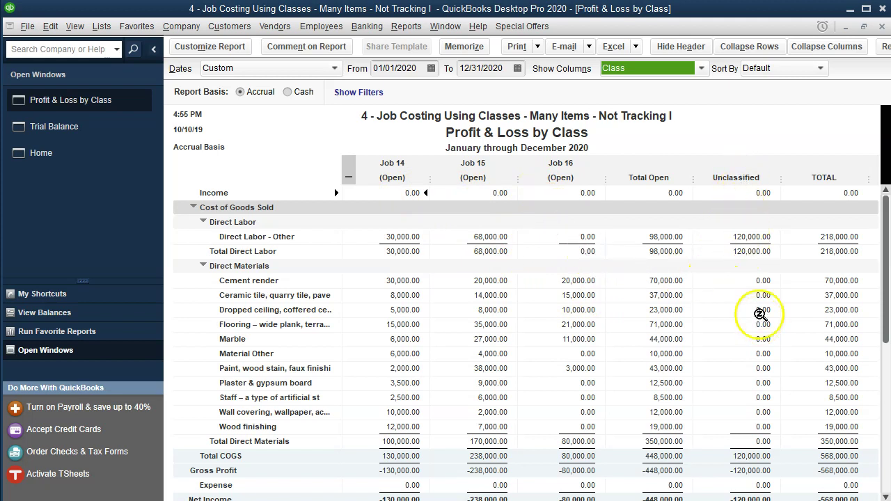
Drill down from the unclassified Direct Labor - Other amount through the transaction detail to its source check.
left_click(193, 208)
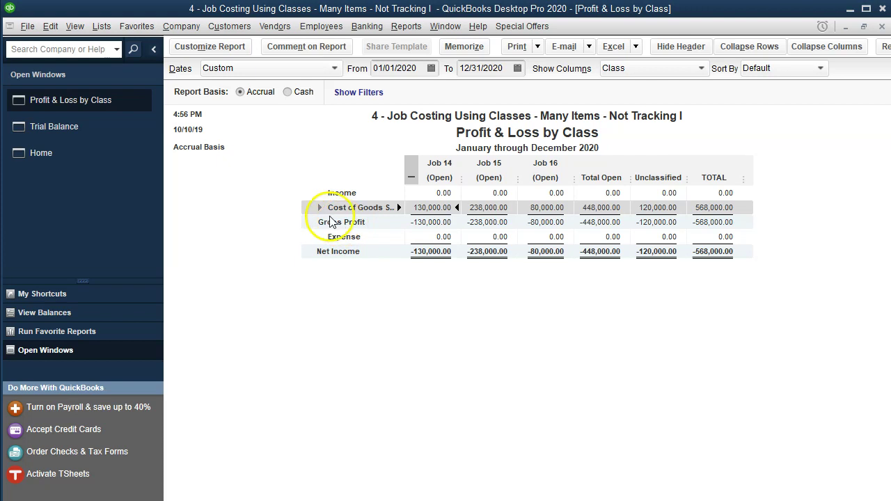
left_click(319, 208)
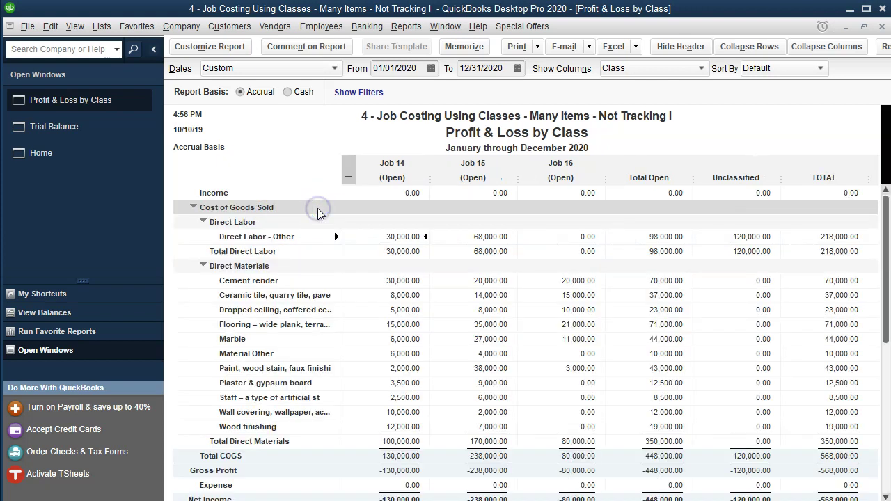
left_click(745, 237)
double_click(751, 236)
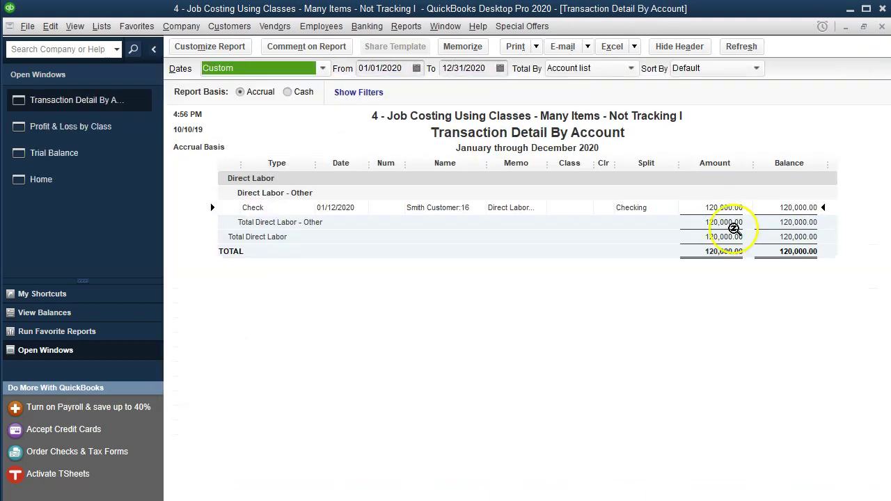
double_click(723, 208)
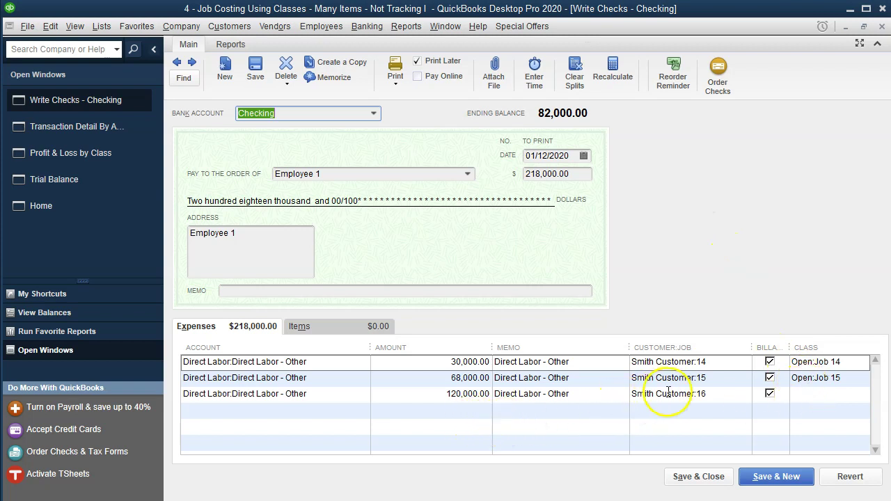
Set the class of the 120,000 expense line to Open:Job 16 and save and close the check, recording the changes.
left_click(825, 393)
type("16")
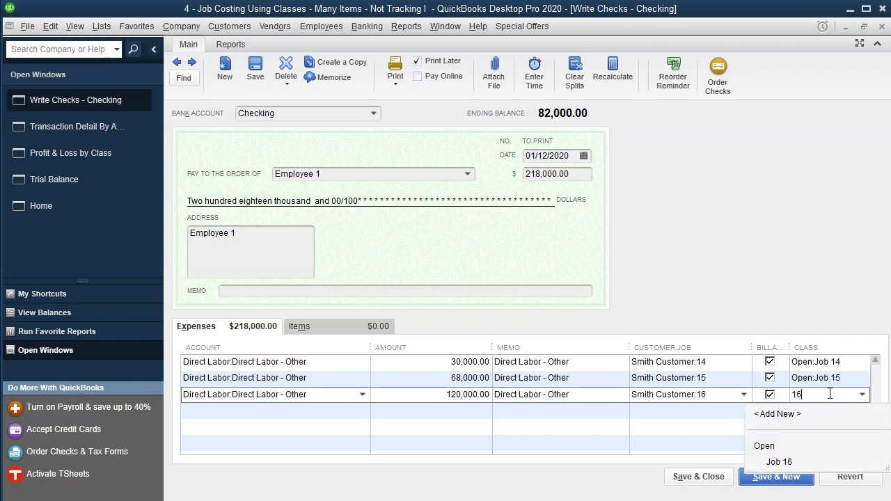
key("Down")
key("Down")
key("Tab")
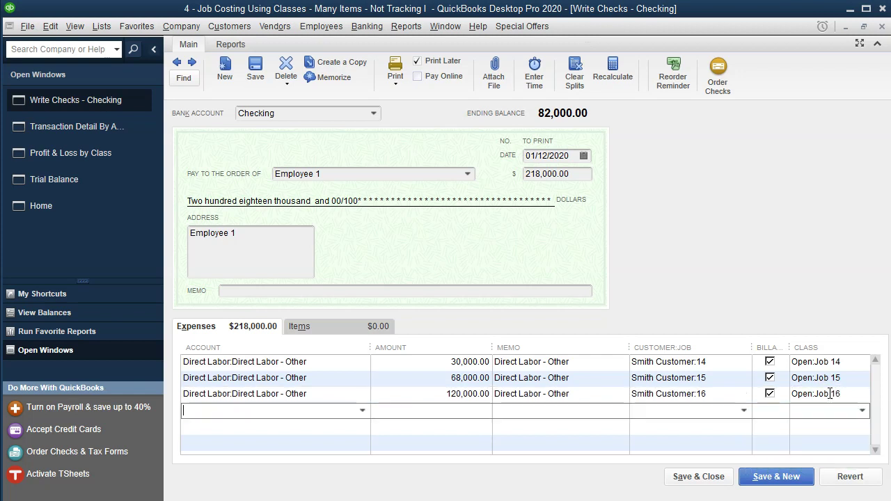
left_click(719, 487)
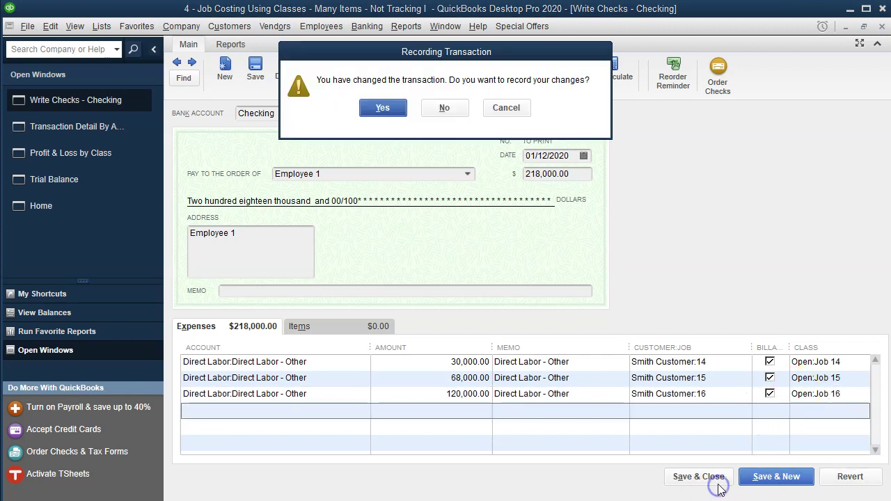
left_click(382, 107)
left_click(417, 150)
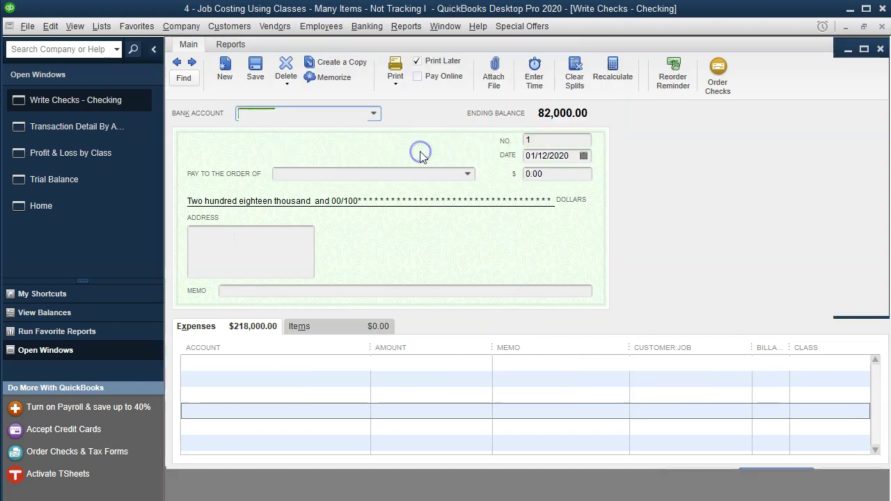
Close the transaction detail report and review the direct labor and unclassified amounts in Profit & Loss by Class.
left_click(882, 26)
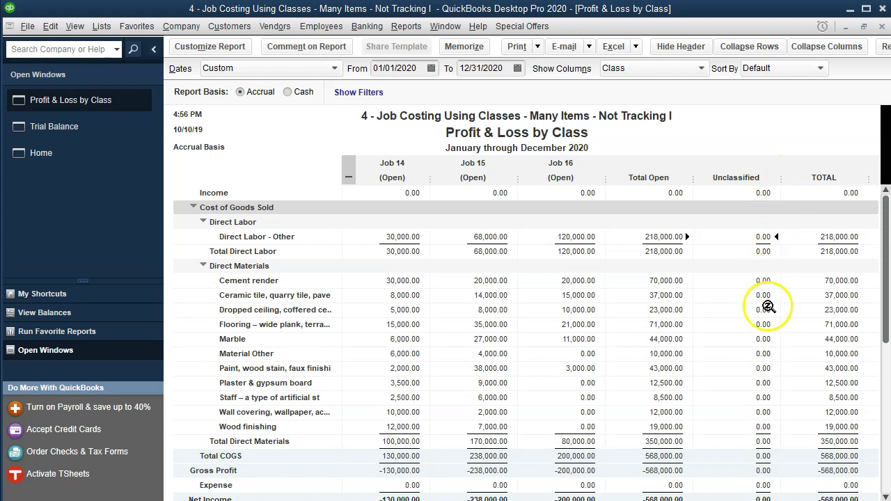
scroll(746, 404, "down", 1)
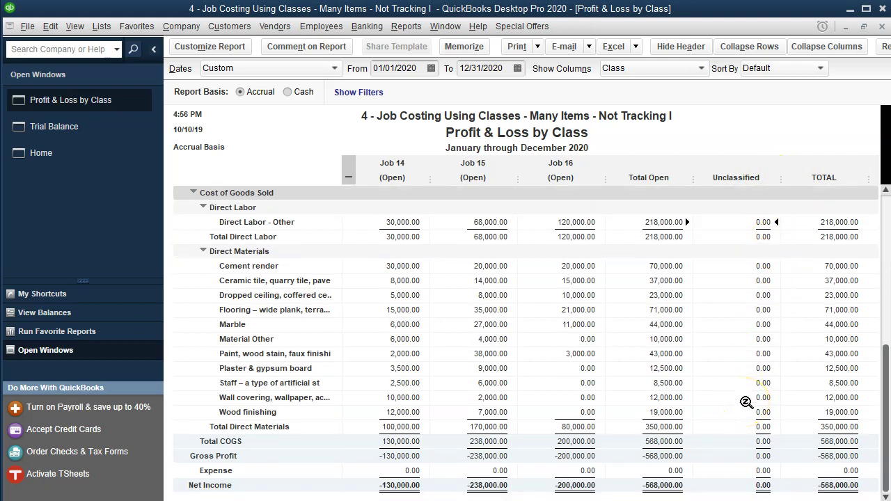
scroll(747, 403, "up", 1)
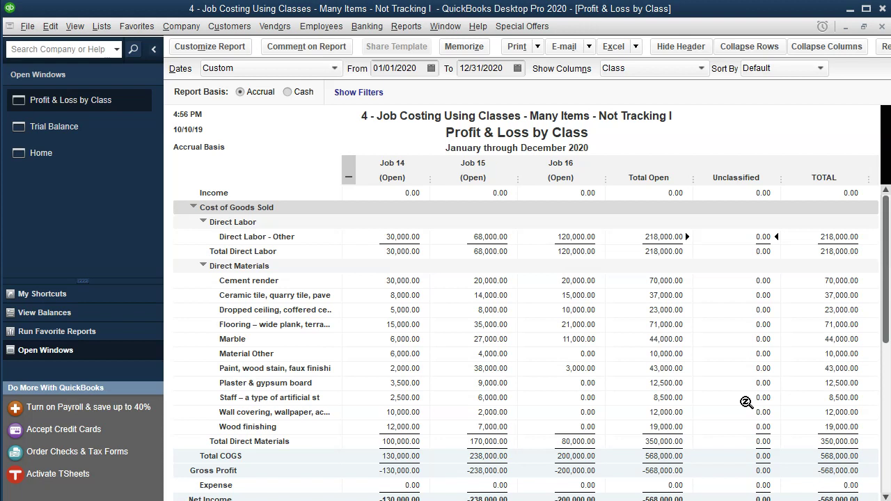
Collapse the Cost of Goods Sold section and compare its totals with the cost of goods sold balance in the Excel 1.12 sheet.
left_click(736, 360)
left_click(193, 208)
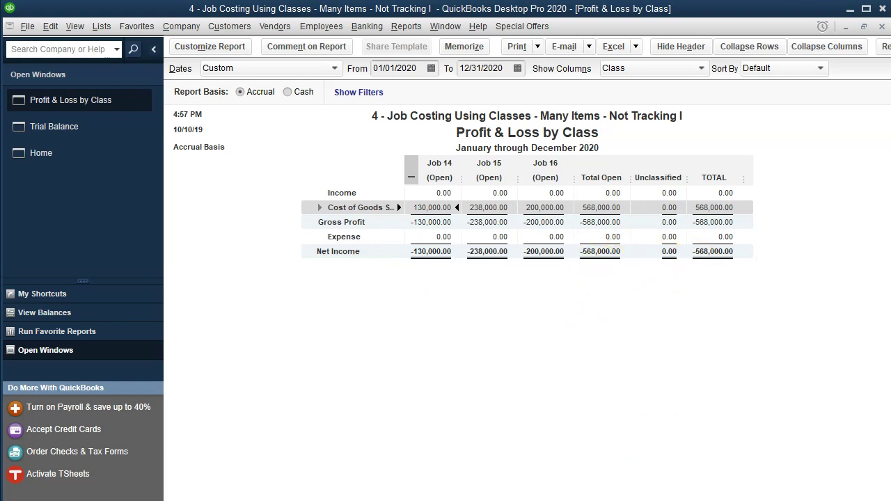
key("alt+Tab")
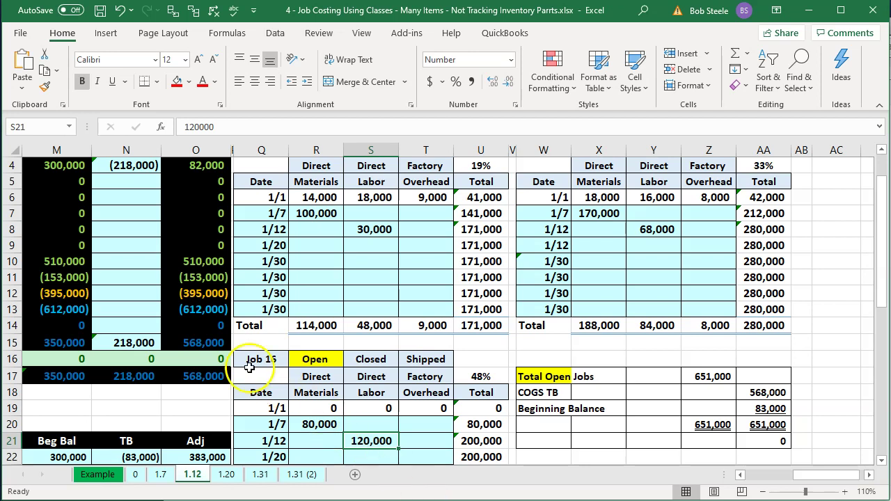
left_click(209, 343)
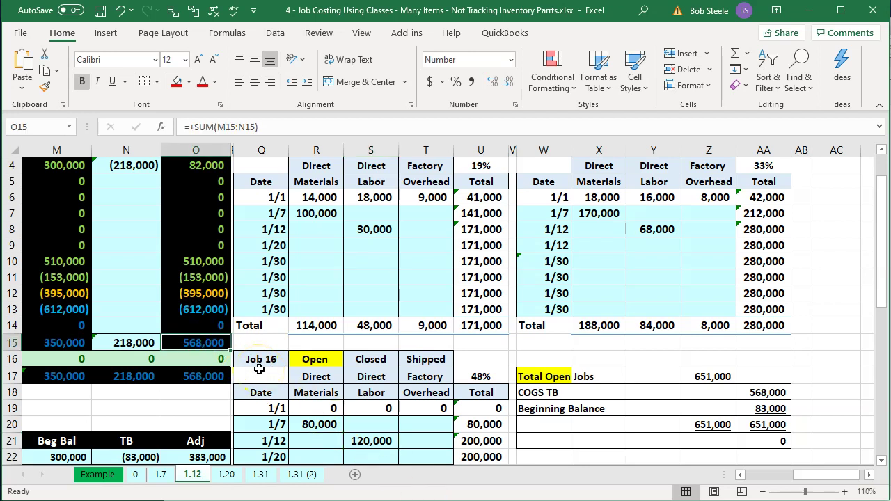
scroll(259, 369, "down", 1)
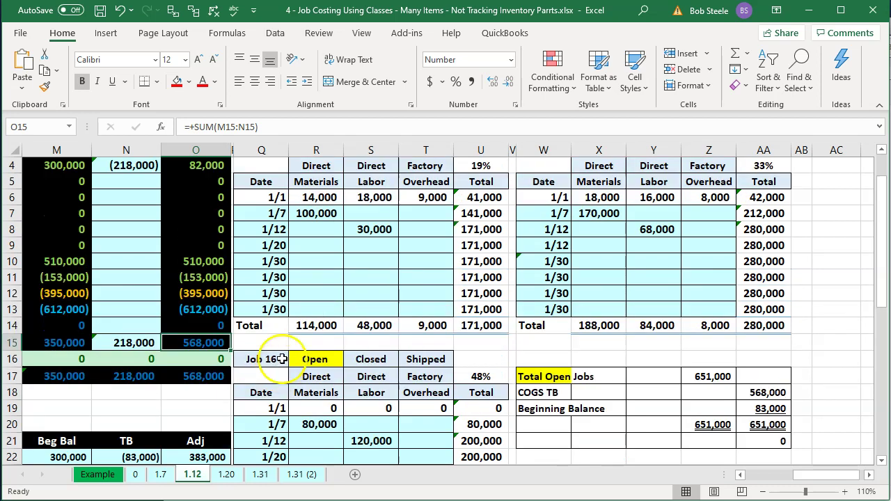
scroll(272, 366, "up", 1)
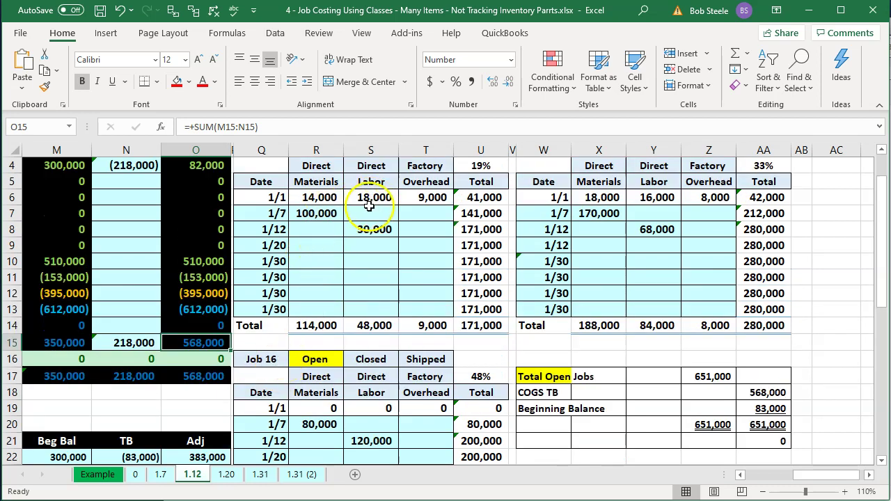
Return to the QuickBooks report, set its start date to 01/01/2019 and collapse the Cost of Goods Sold section.
key("alt+Tab")
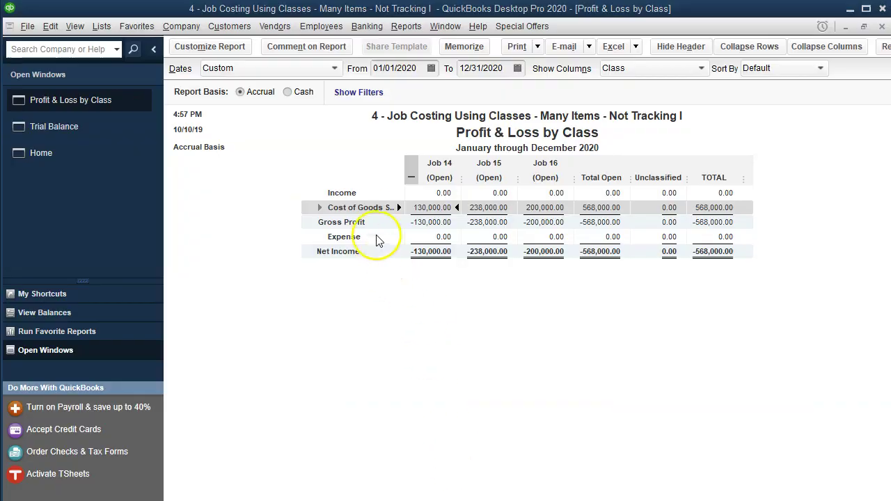
left_click(418, 69)
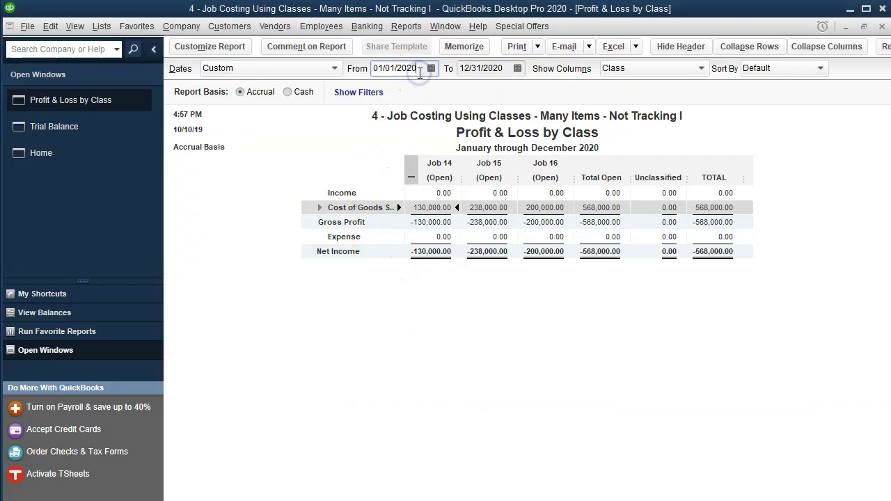
key("BackSpace")
key("BackSpace")
type("19")
left_click(523, 311)
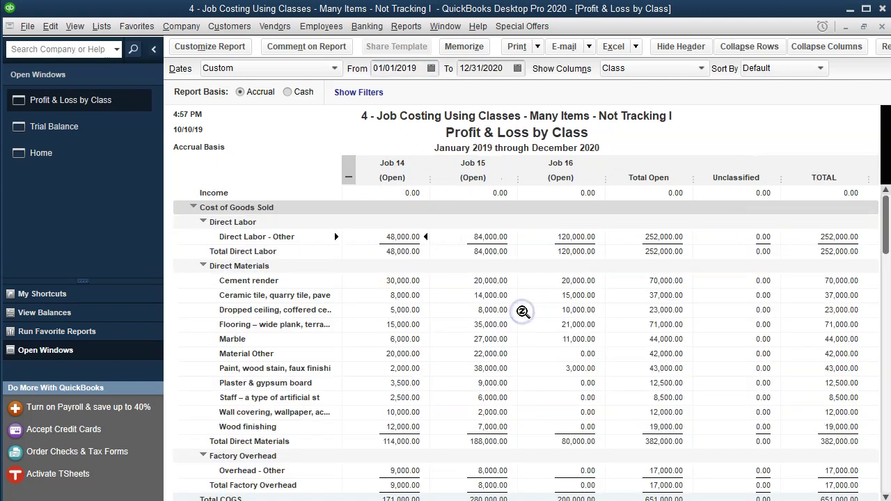
left_click(194, 207)
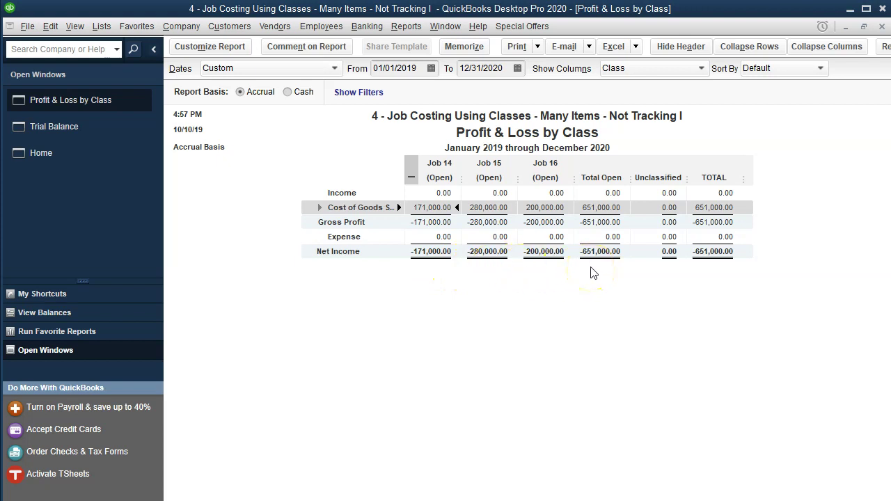
In the Excel 1.12 sheet, check the Job 14 and 15 totals and the Total Open Jobs, COGS TB and Beginning Balance formulas.
key("alt+Tab")
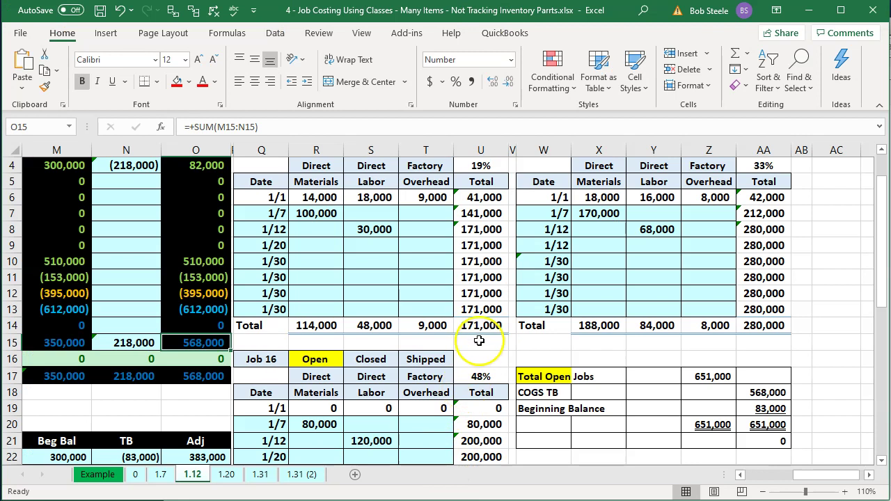
left_click(481, 325)
left_click(757, 325)
scroll(757, 323, "down", 1)
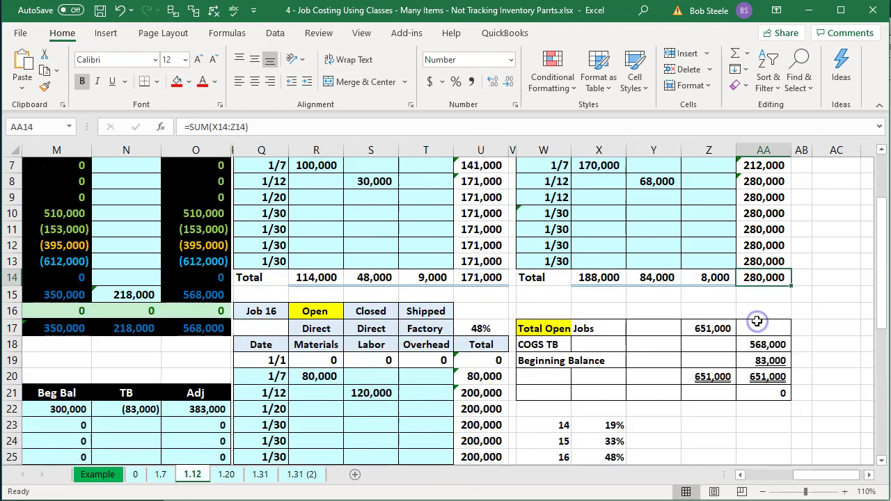
double_click(716, 329)
key("Return")
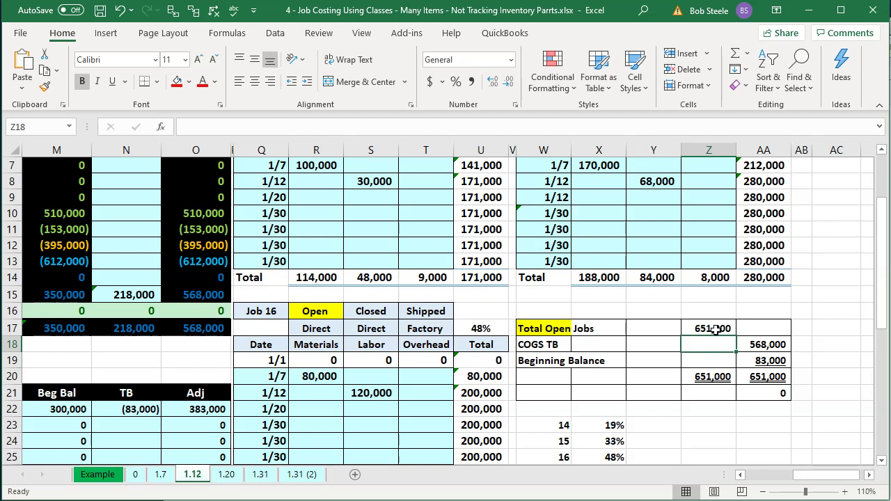
double_click(768, 344)
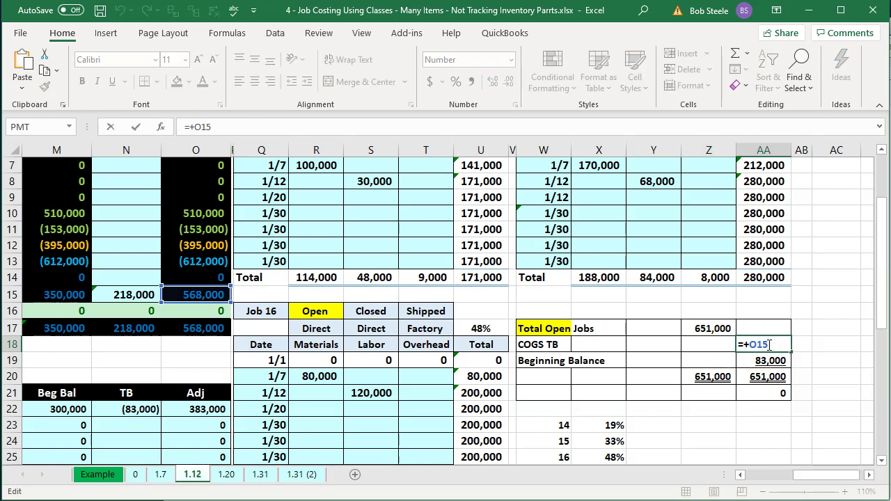
key("Return")
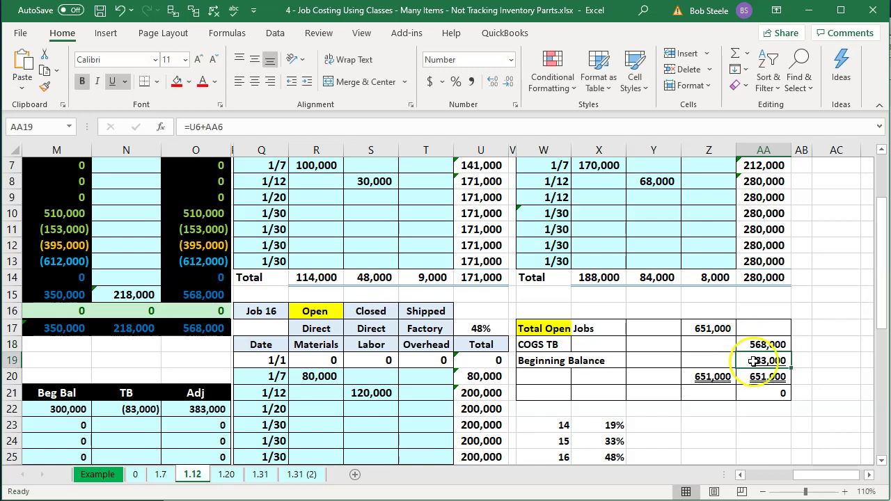
double_click(757, 361)
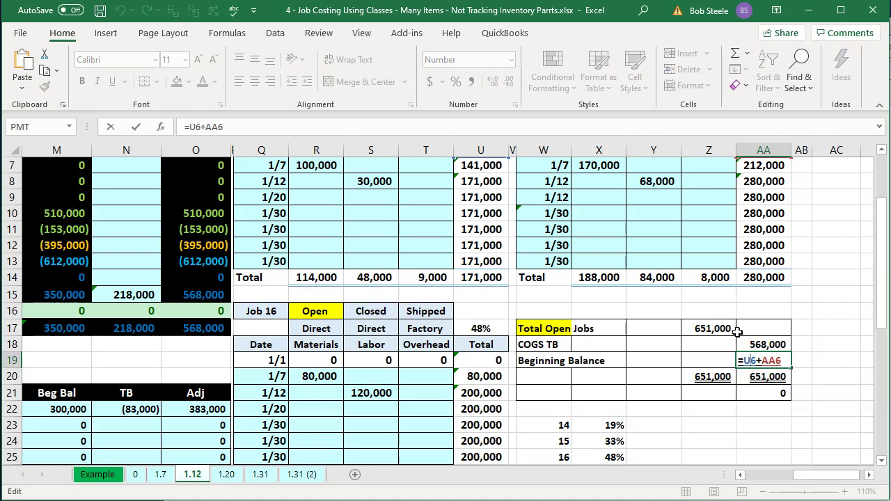
key("Return")
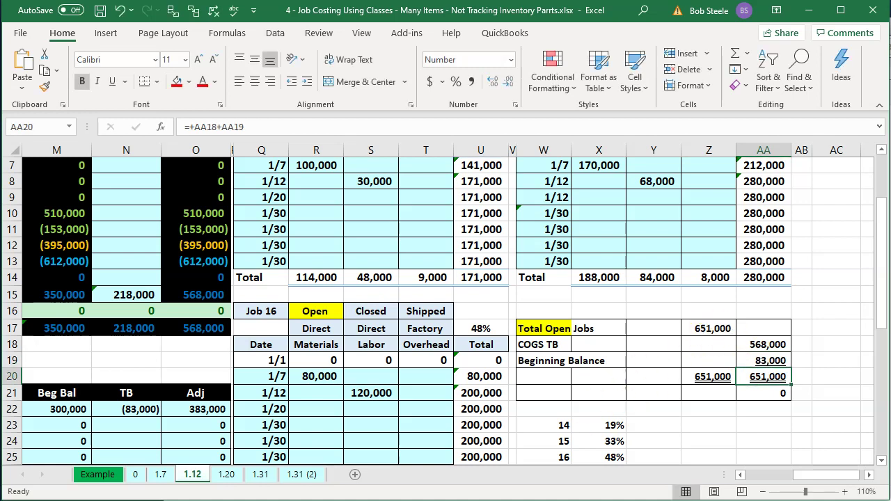
Return to QuickBooks and set the Profit & Loss by Class end date to 12/31/2019 to review the beginning job balances.
key("alt+Tab")
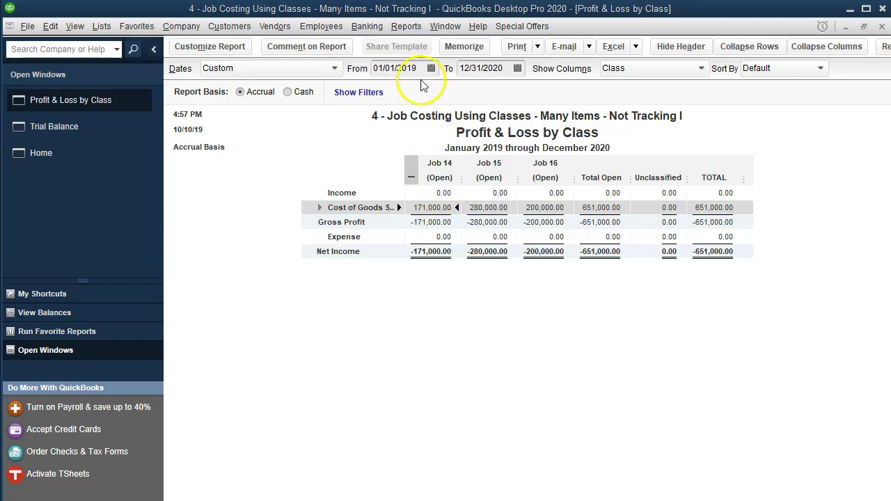
left_click(481, 68)
type("1231")
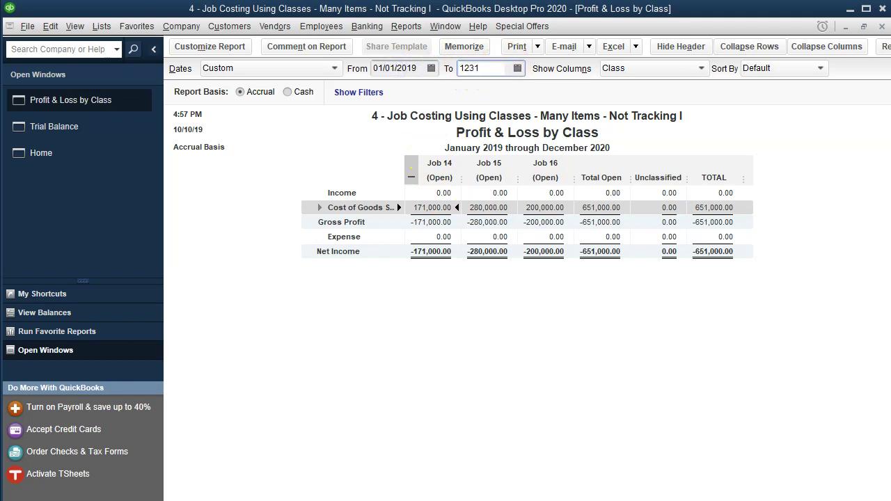
key("Tab")
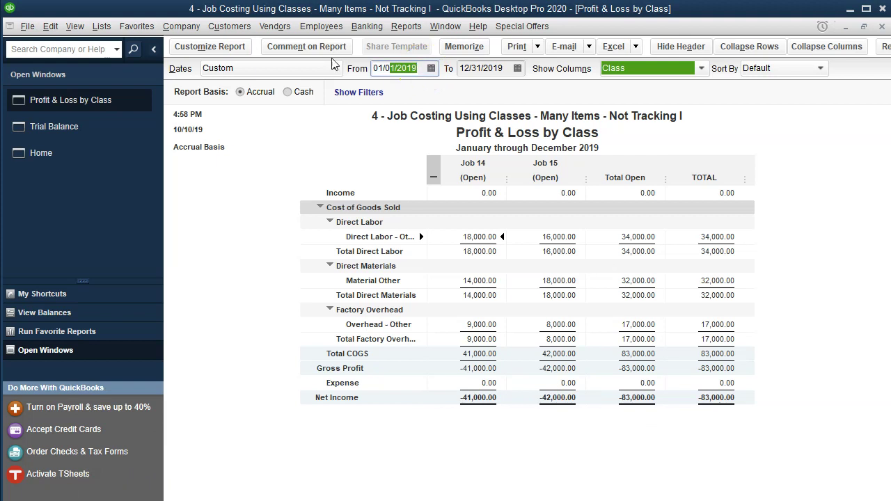
Set the Profit & Loss by Class date range to 01/01/2020 through 12/31/2020.
left_click(391, 67)
type("010120")
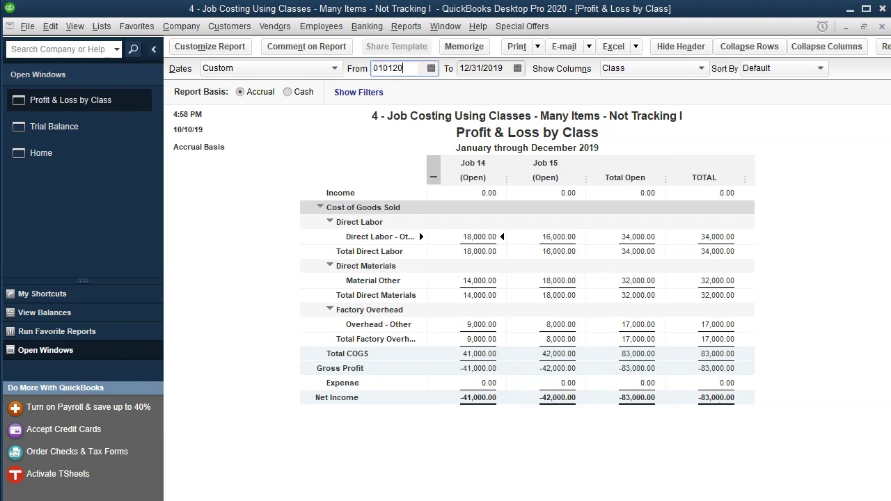
key("Tab")
type("12/3")
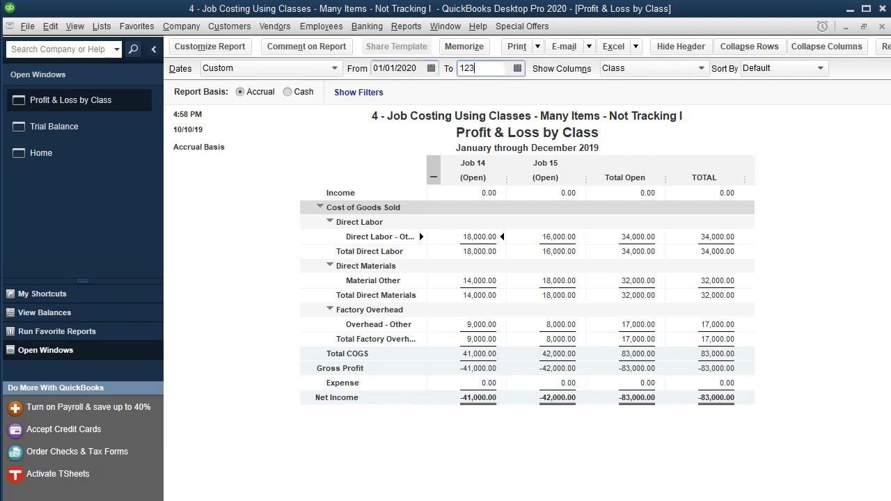
type("1/20")
key("Tab")
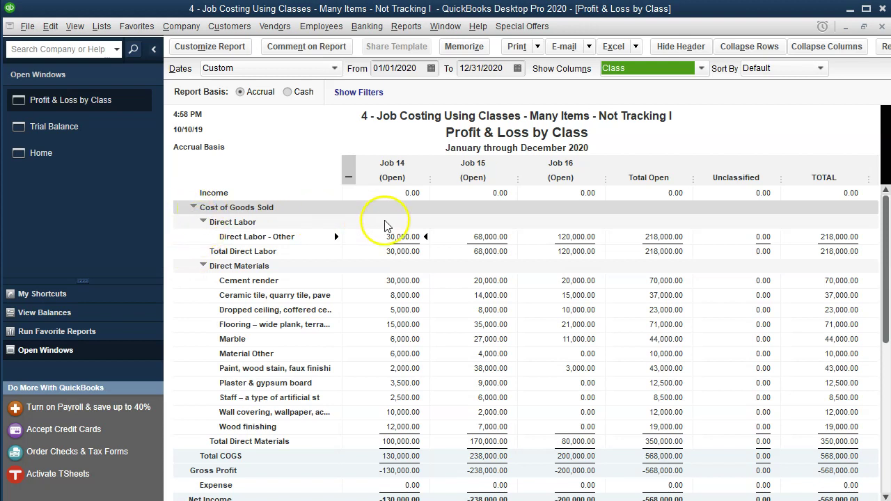
Drill down from the Job 14 Direct Labor - Other amount through the transaction detail to its source check.
double_click(402, 234)
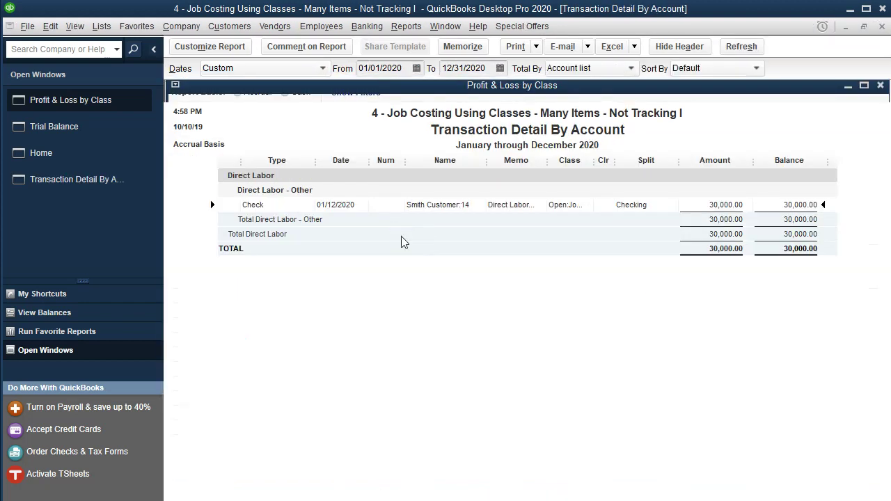
double_click(716, 208)
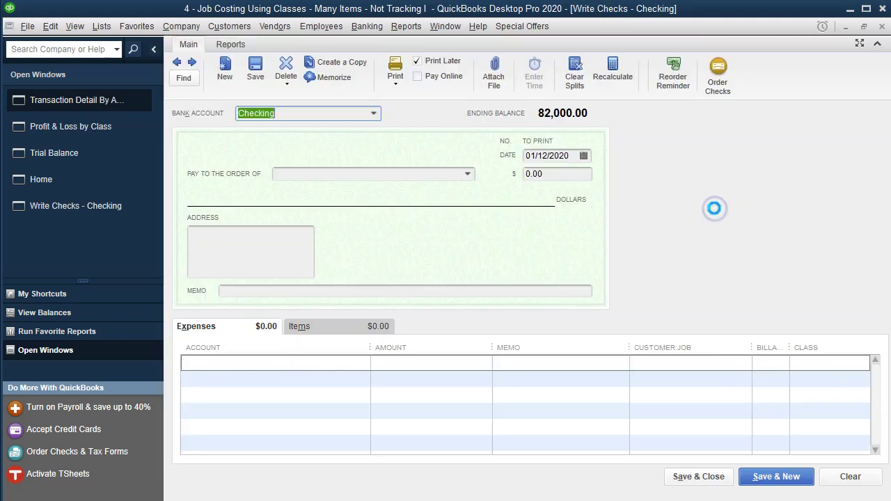